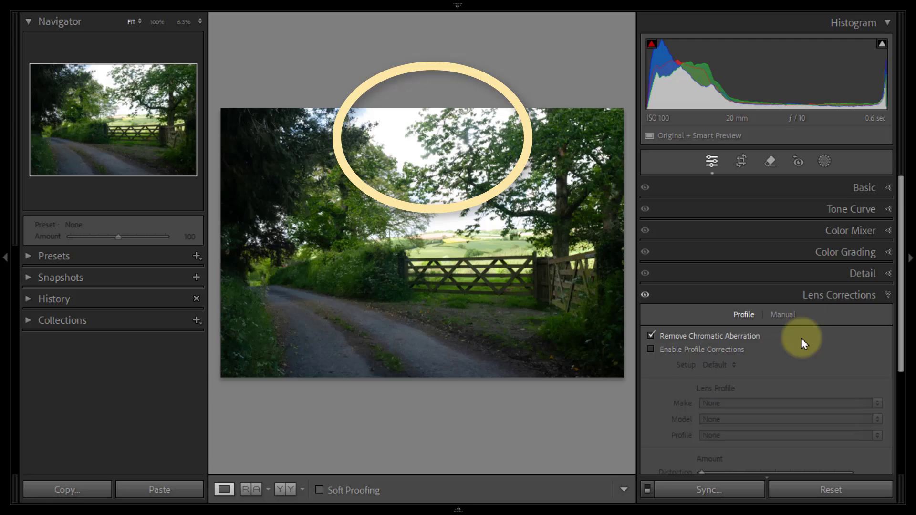
- Convert the photo to black and white by applying the Adobe Monochrome profile
click(889, 190)
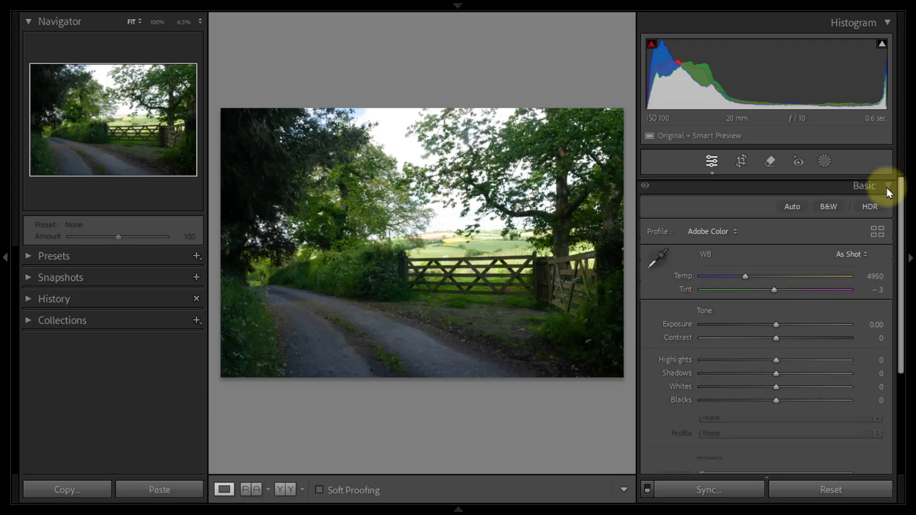
click(723, 237)
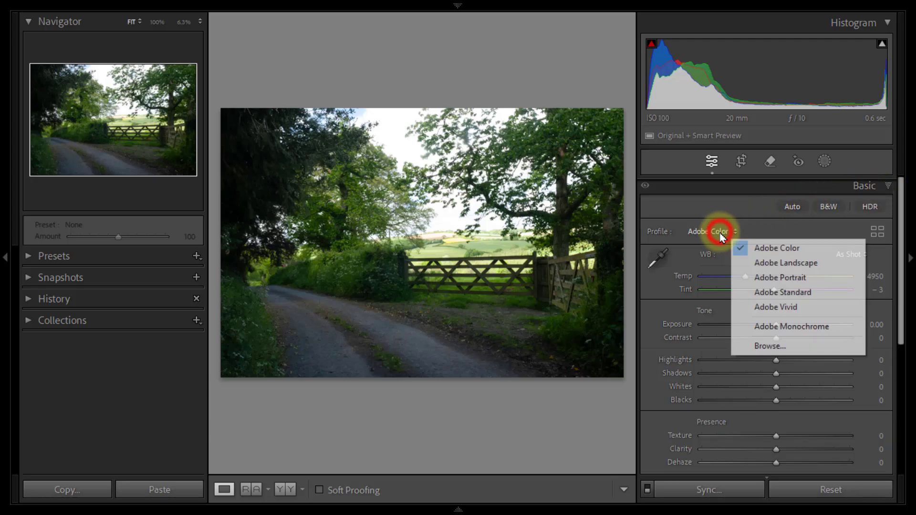
click(797, 326)
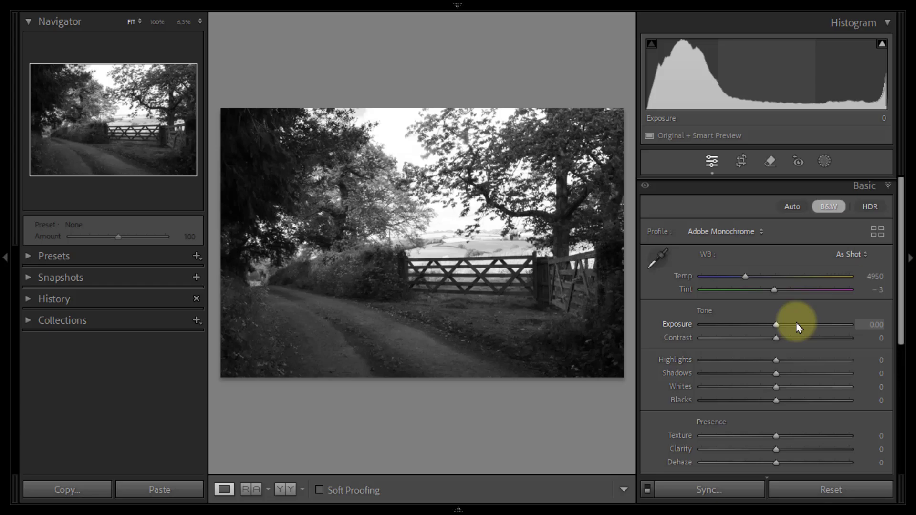
- Add a linear gradient mask covering the whole photo, drawn from above it to below its lower edge, with the Masks panel moved off the image
click(826, 163)
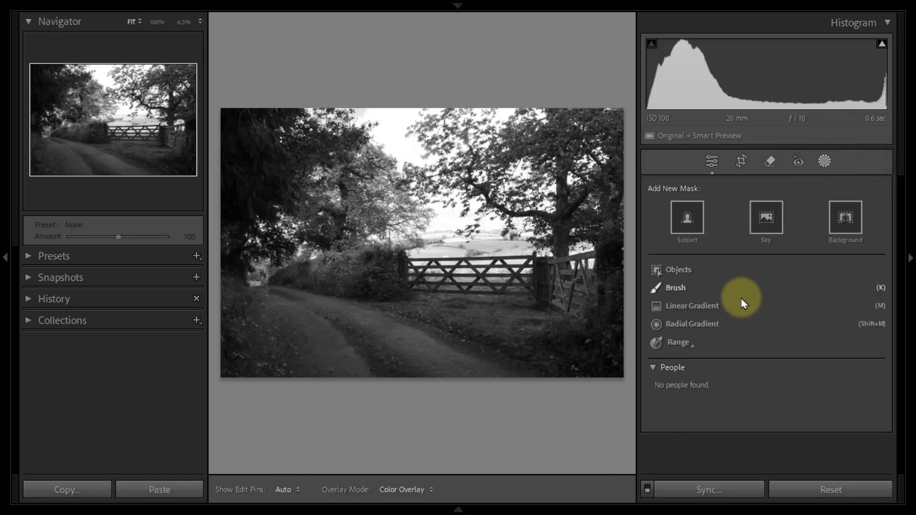
click(706, 305)
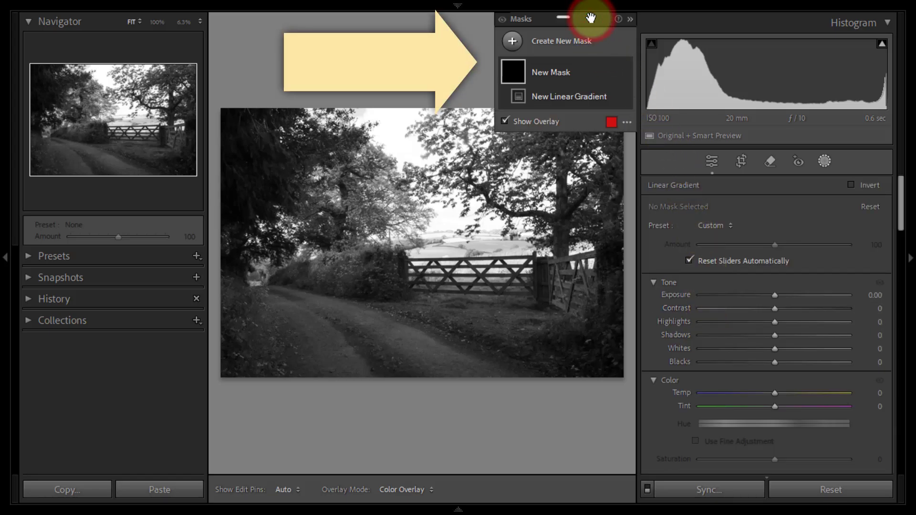
mouse_move(591, 18)
mouse_down()
mouse_move(357, 195)
mouse_move(180, 307)
mouse_move(149, 347)
mouse_move(140, 339)
mouse_up()
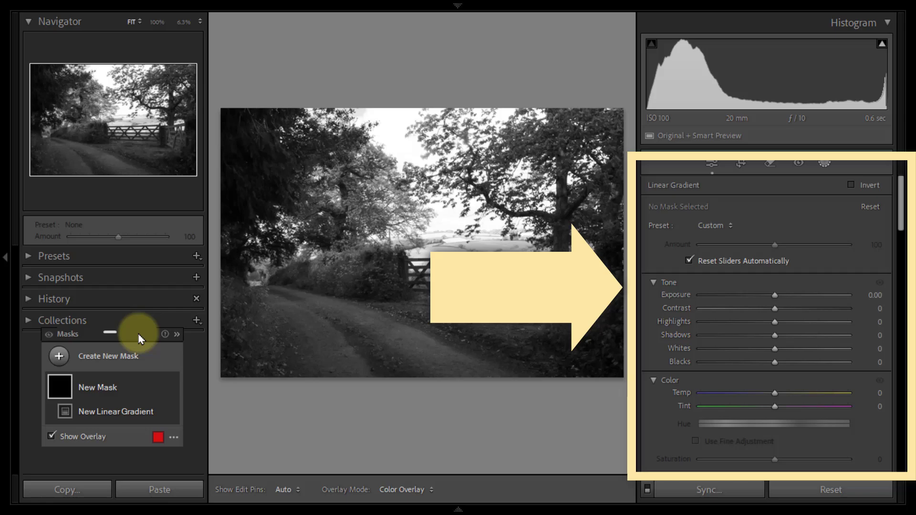
click(483, 91)
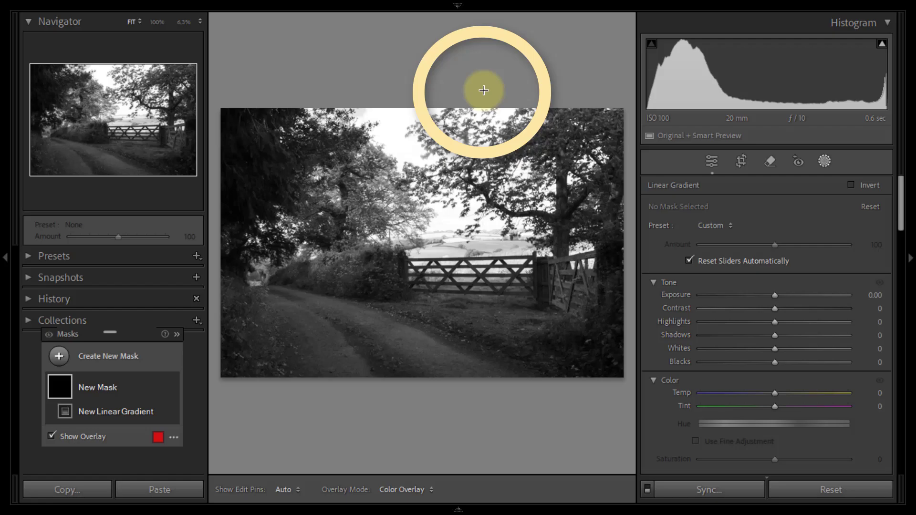
mouse_move(483, 90)
mouse_down()
mouse_move(468, 194)
mouse_move(476, 303)
mouse_move(465, 414)
mouse_up()
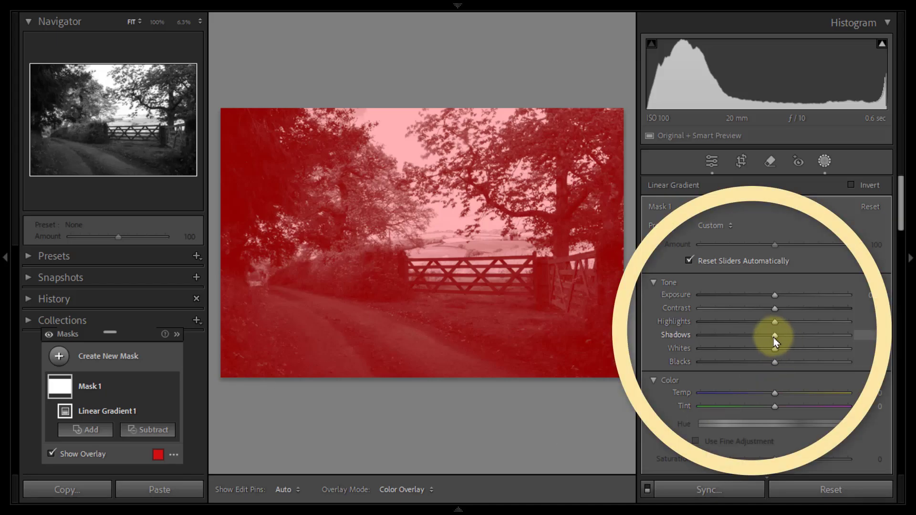
- Darken the whole-photo mask with Shadows 100, Highlights -100 and Exposure -4.00
drag(773, 338, 852, 346)
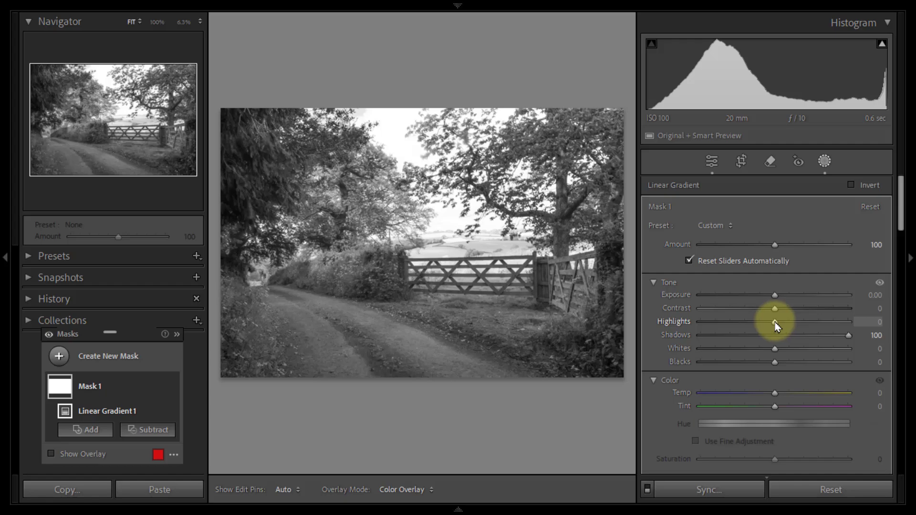
drag(775, 325, 692, 323)
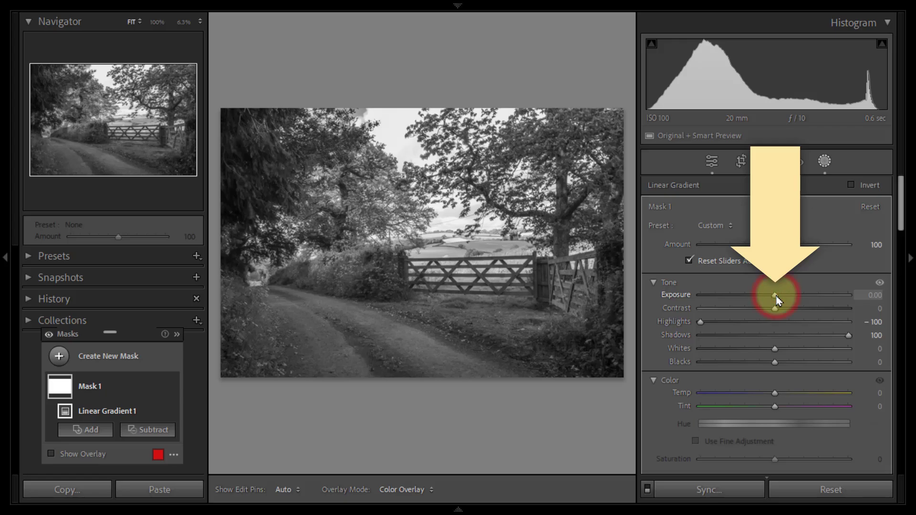
drag(775, 296, 687, 296)
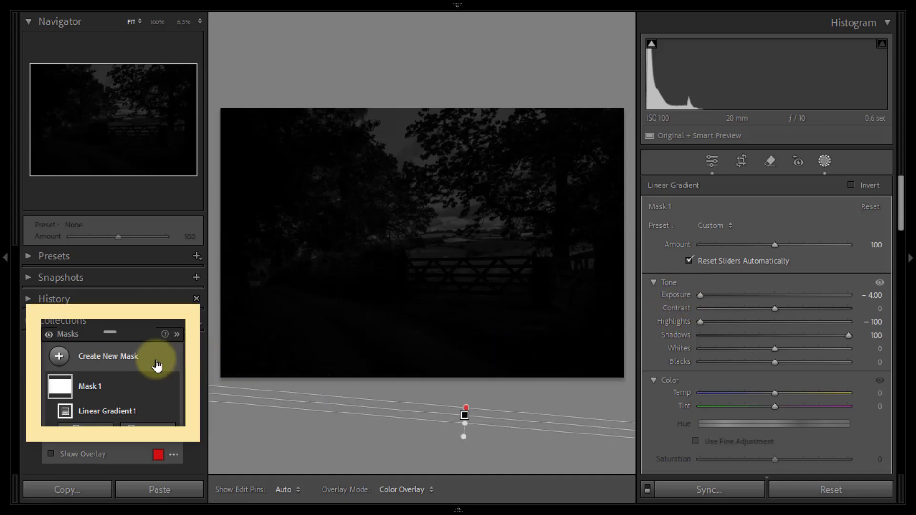
- Add a large radial gradient mask centred above the far end of the lane and set its Exposure to 3.96
click(111, 362)
click(132, 262)
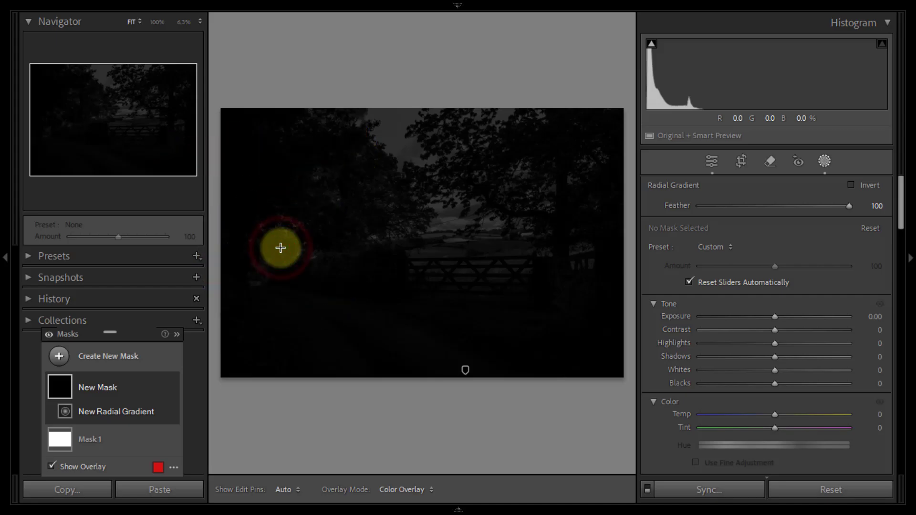
drag(280, 247, 634, 386)
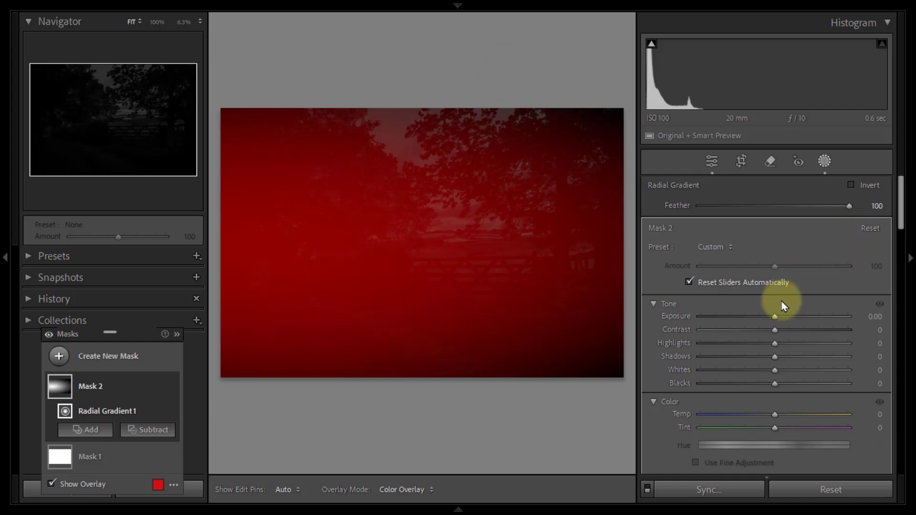
drag(775, 319, 848, 322)
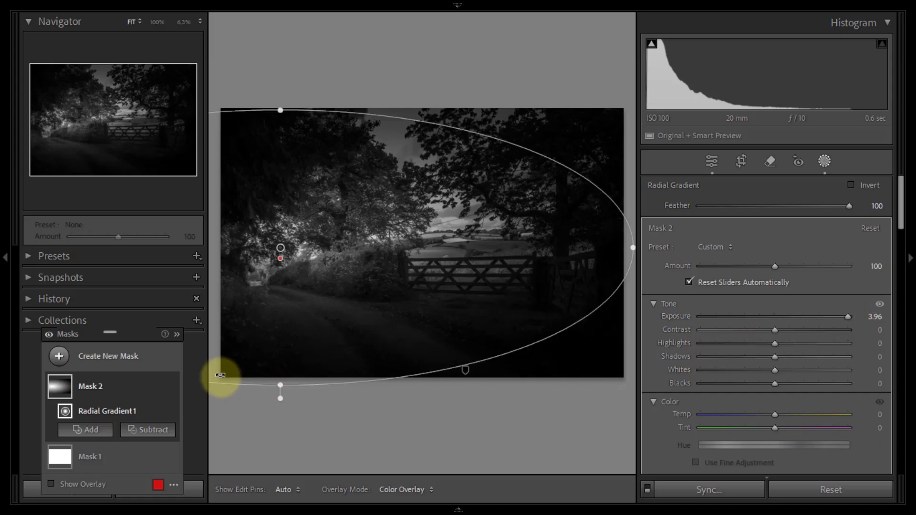
- Add a smaller radial gradient mask and position it over the far end of the lane
click(102, 359)
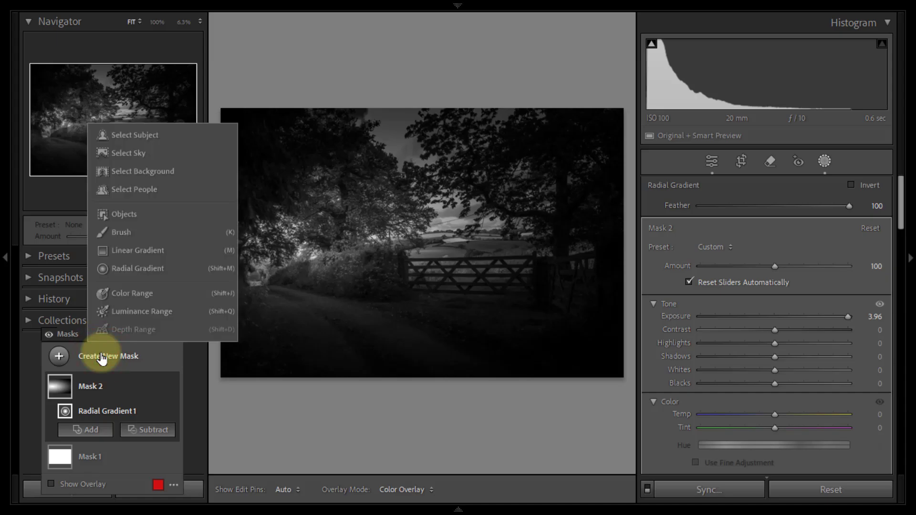
click(129, 265)
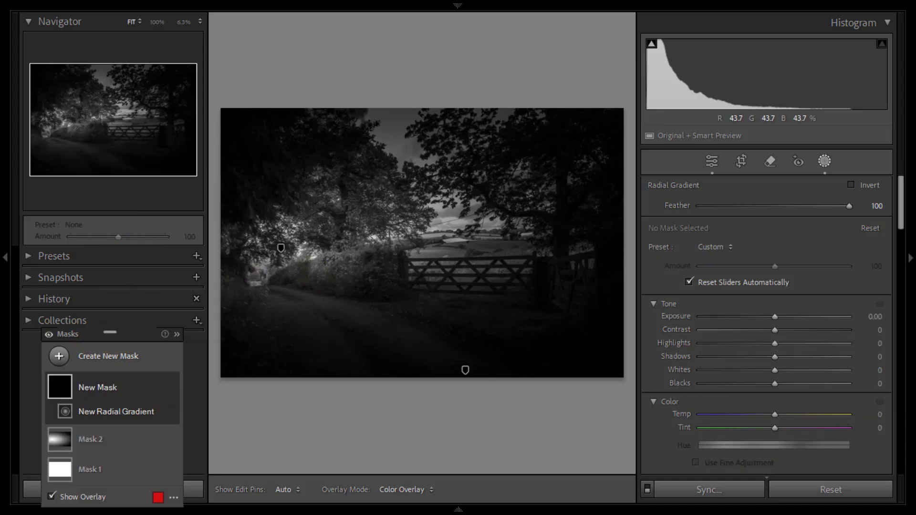
drag(280, 260, 366, 308)
click(267, 260)
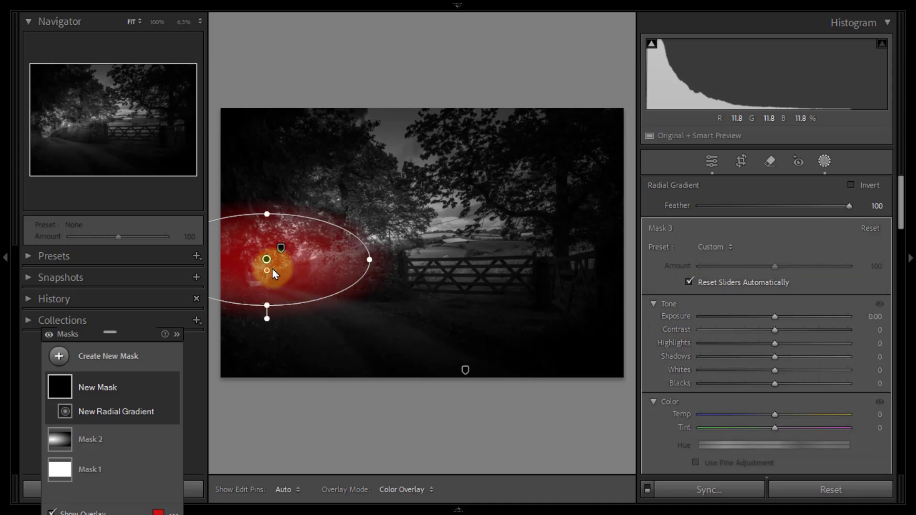
drag(267, 261, 276, 269)
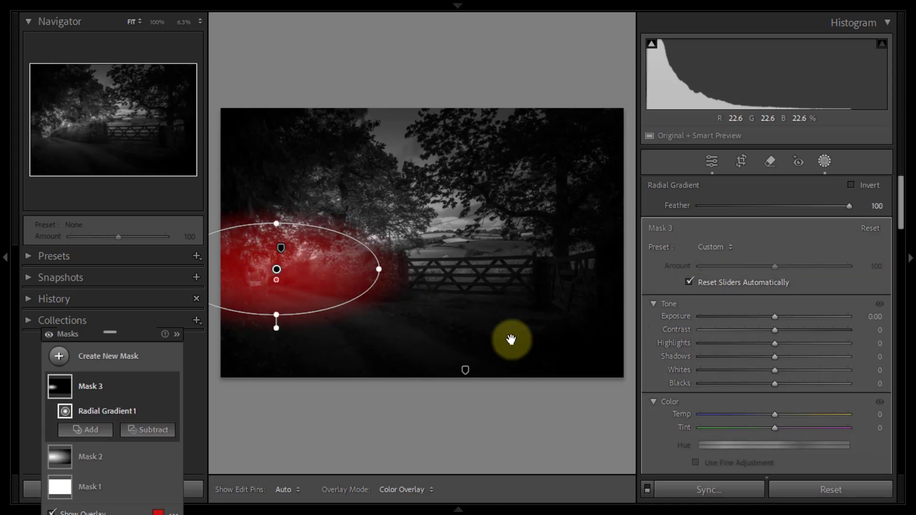
- Widen the small lane mask to the gate, make it slightly taller, and set its Exposure to 0.78
click(774, 317)
drag(774, 318, 796, 322)
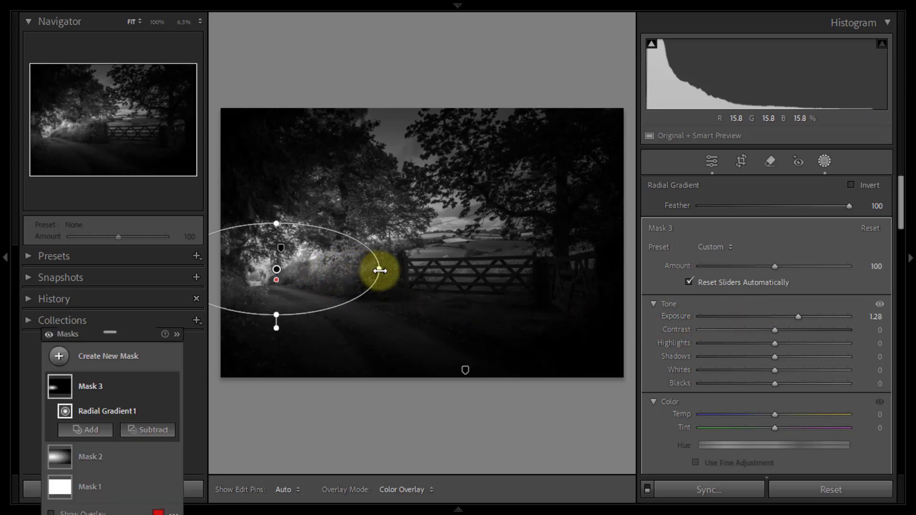
drag(378, 268, 413, 270)
drag(440, 274, 452, 271)
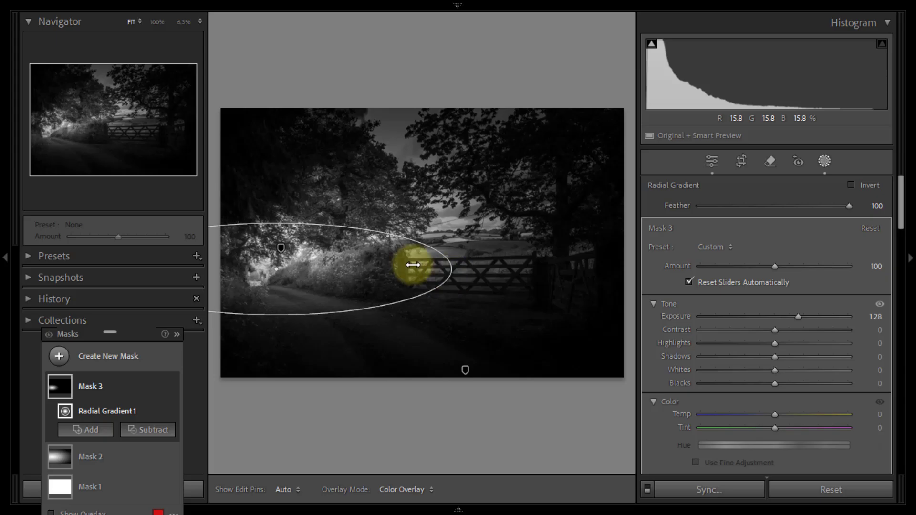
drag(277, 225, 276, 207)
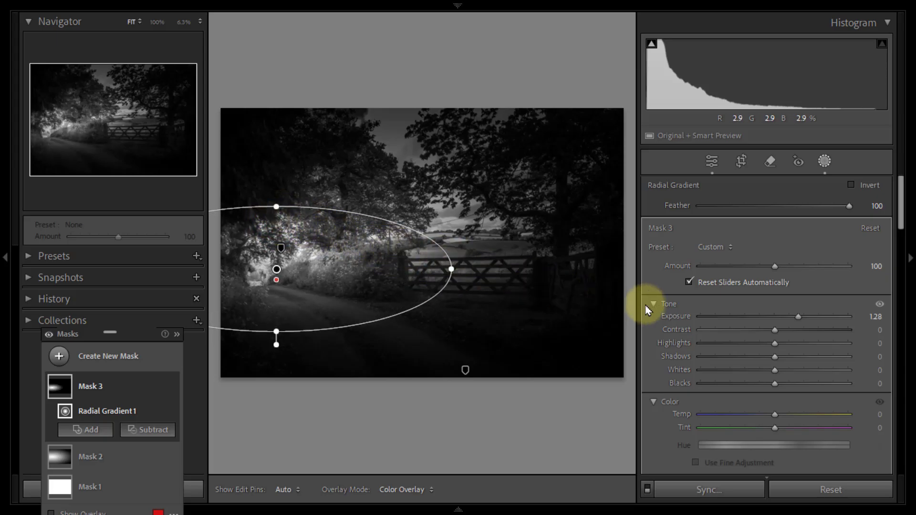
drag(798, 318, 788, 320)
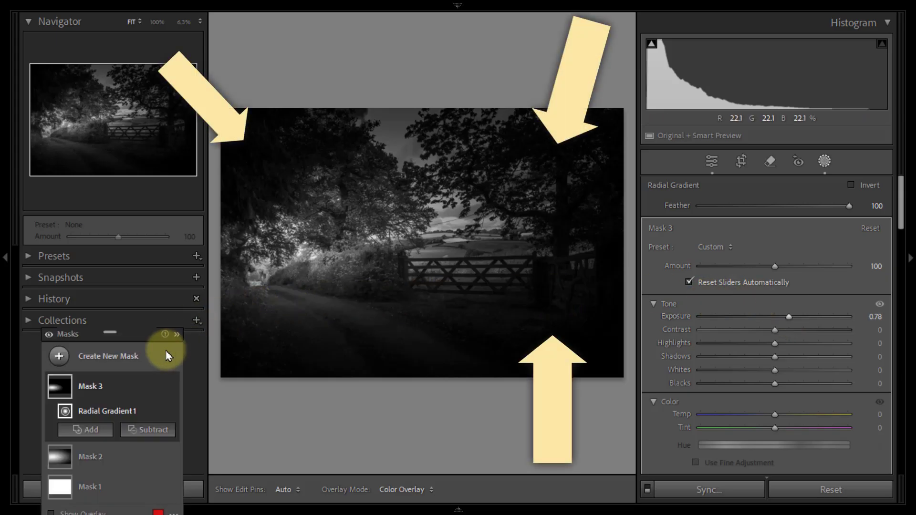
- Add a tilted radial gradient mask over the photo's upper-left corner and set its Exposure to 1.54
click(105, 362)
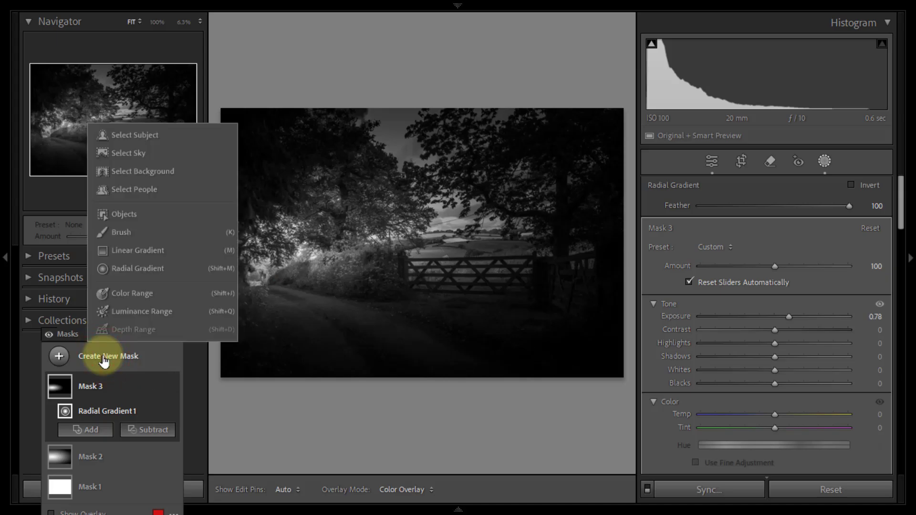
click(129, 273)
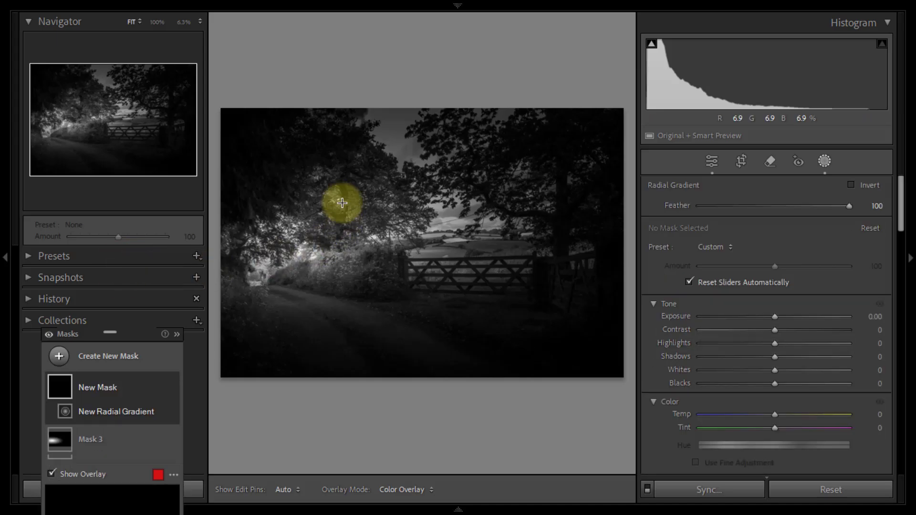
drag(257, 155, 374, 229)
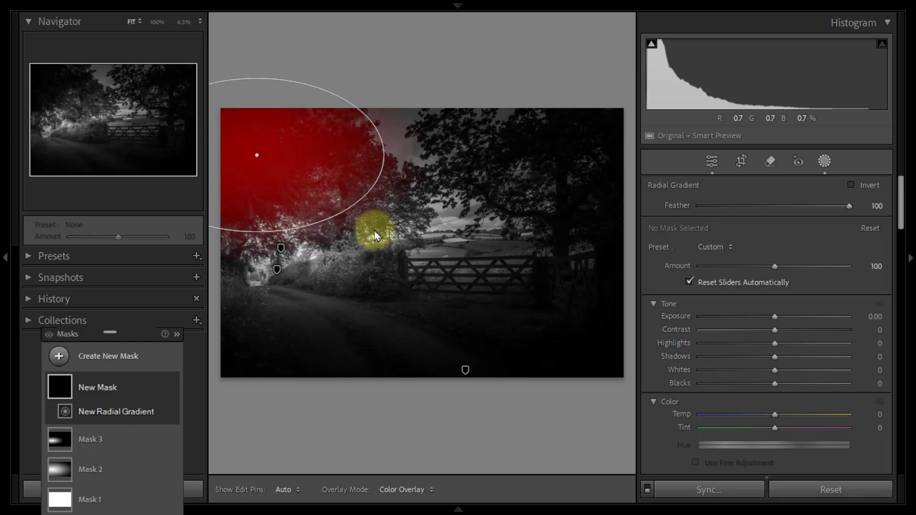
drag(337, 200, 337, 156)
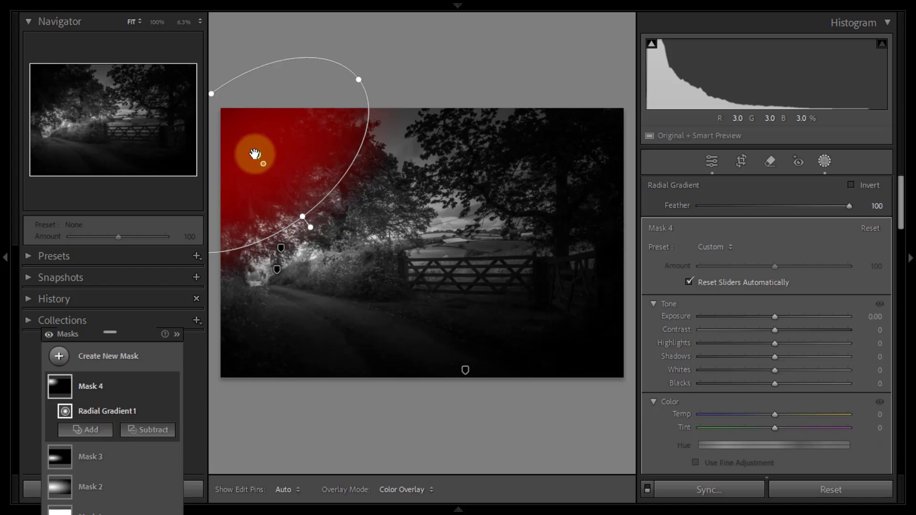
drag(254, 153, 232, 122)
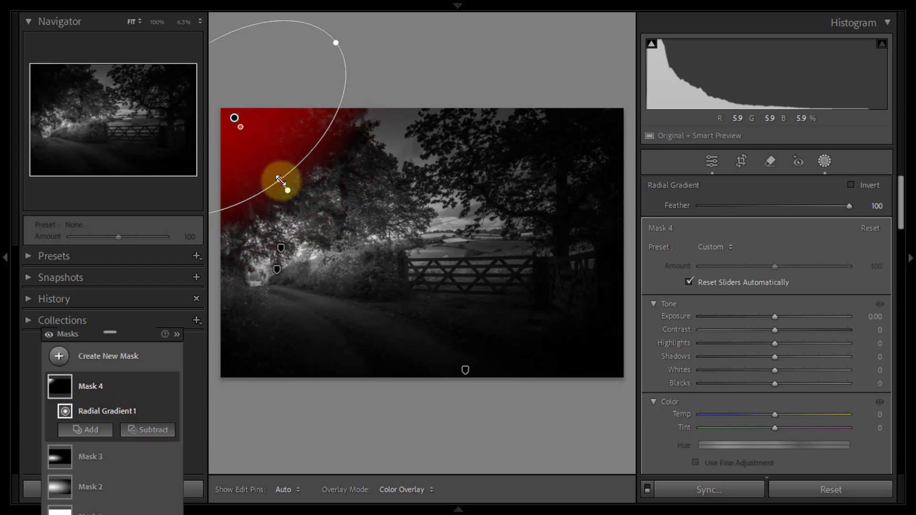
drag(283, 184, 301, 207)
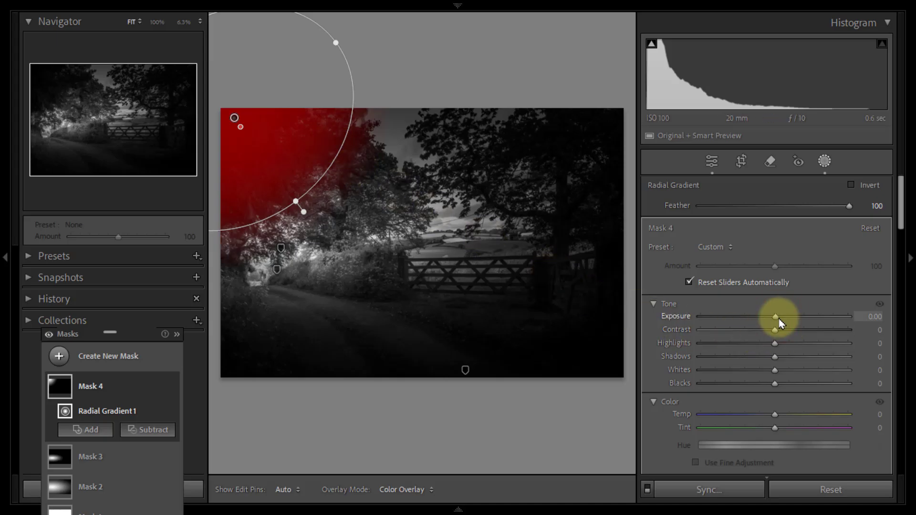
drag(779, 322, 805, 320)
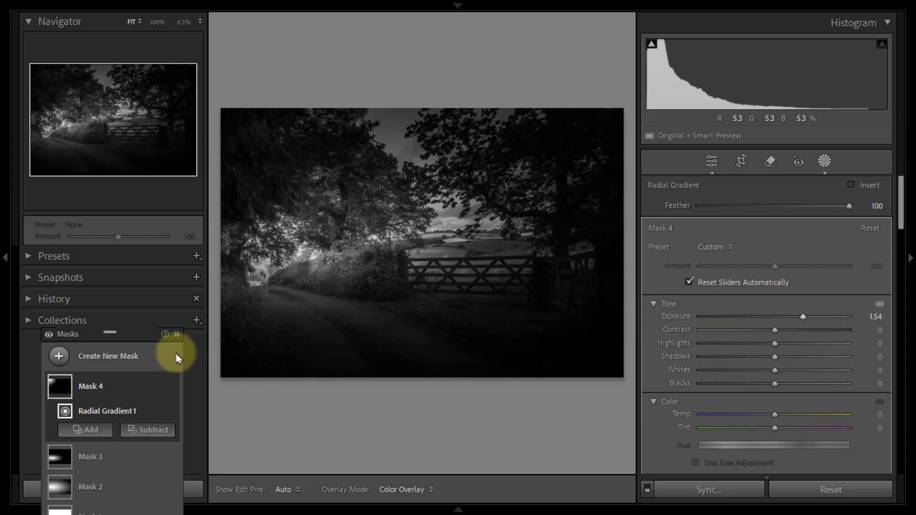
- Add a radial gradient mask, rotate it, move it to the photo's upper-right corner and enlarge it over the tree
click(123, 357)
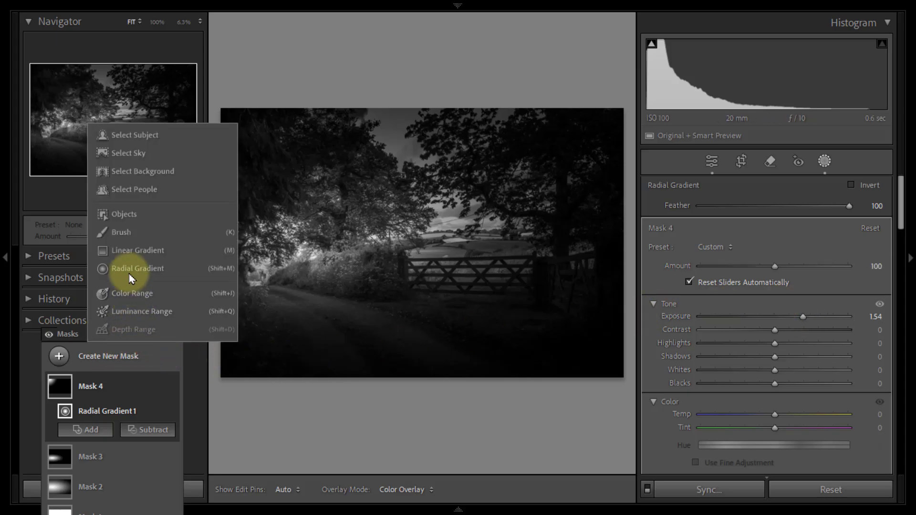
click(127, 265)
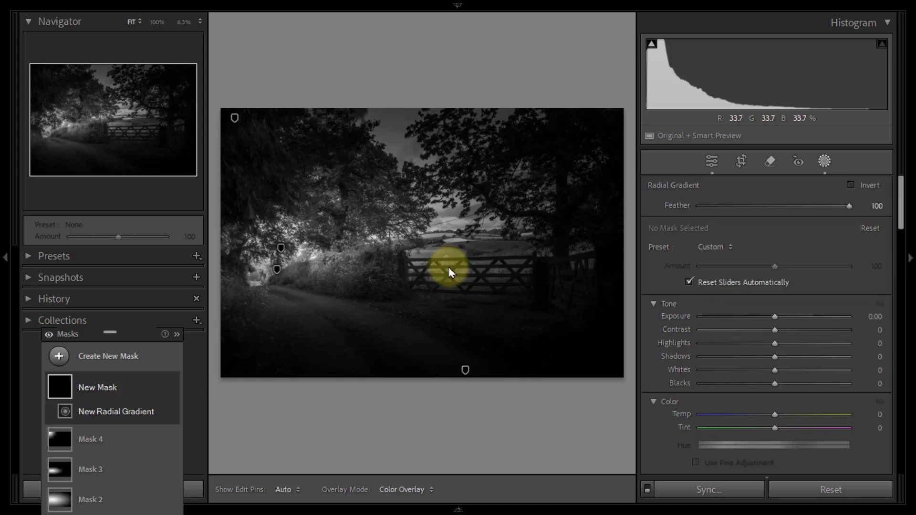
drag(449, 266, 551, 325)
drag(522, 297, 501, 339)
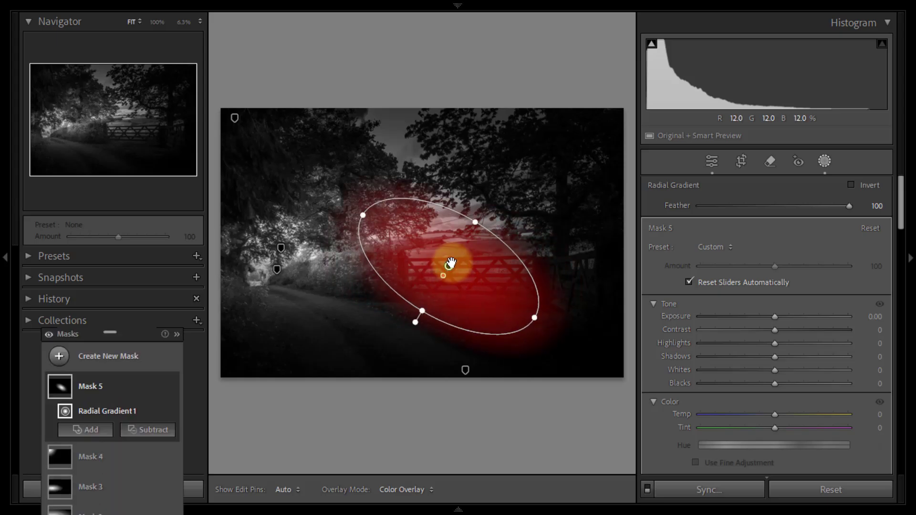
drag(449, 262, 609, 125)
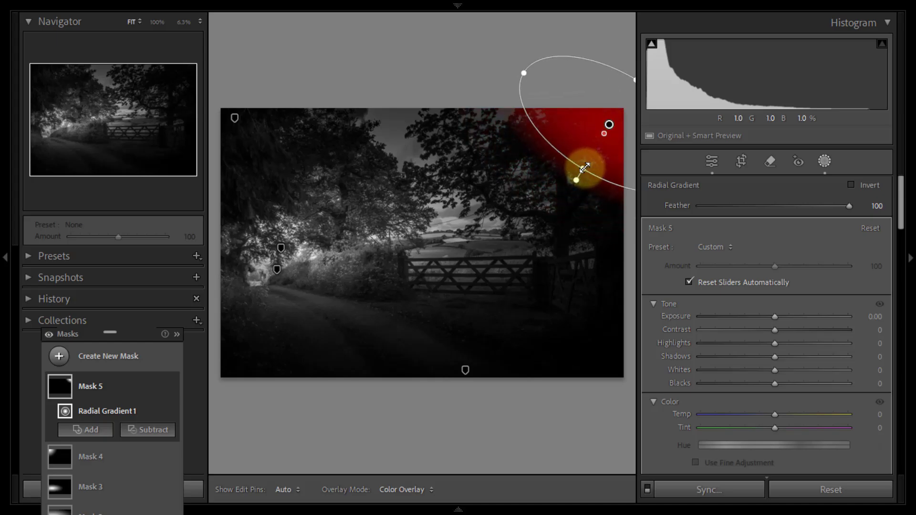
drag(584, 168, 527, 239)
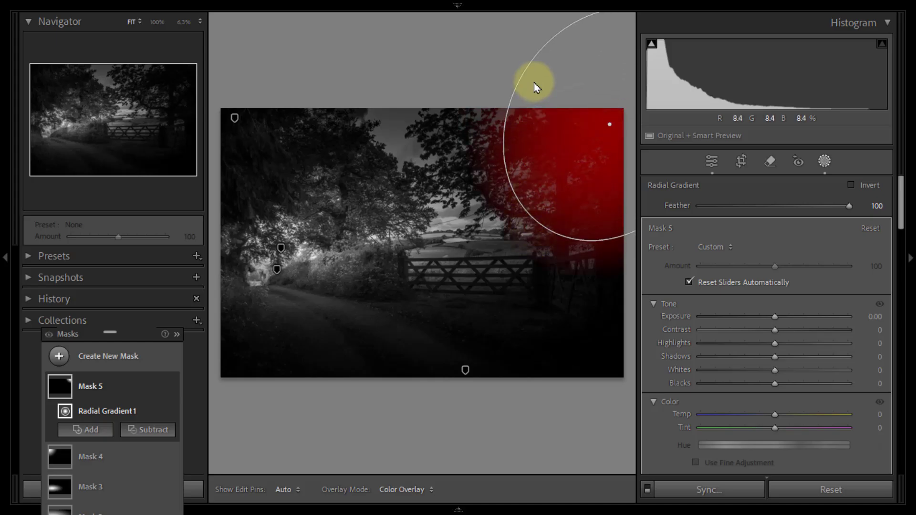
drag(524, 71, 490, 48)
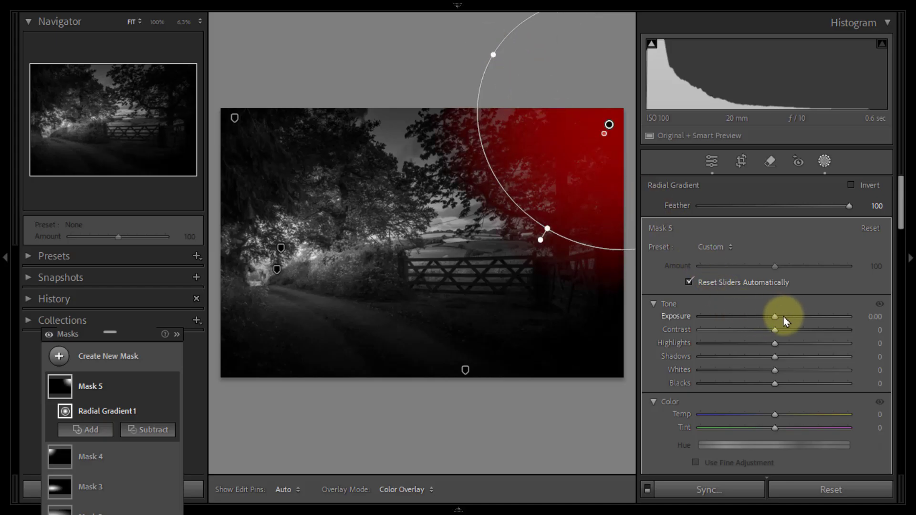
- Set the Exposure of the radial gradient mask over the photo's upper-right corner to 1.94
drag(776, 318, 814, 318)
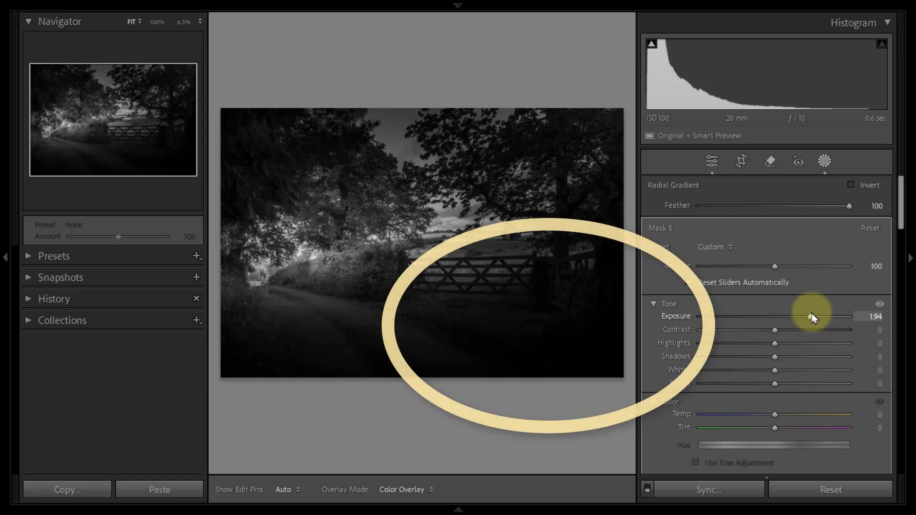
- Add a radial gradient mask over the photo's lower-right corner, enlarge it, and set its Exposure to 2.55
click(110, 361)
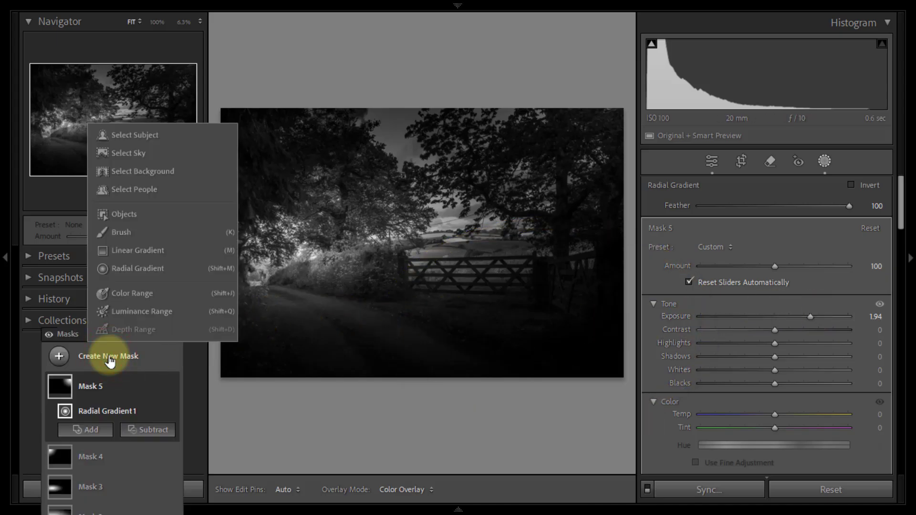
click(128, 268)
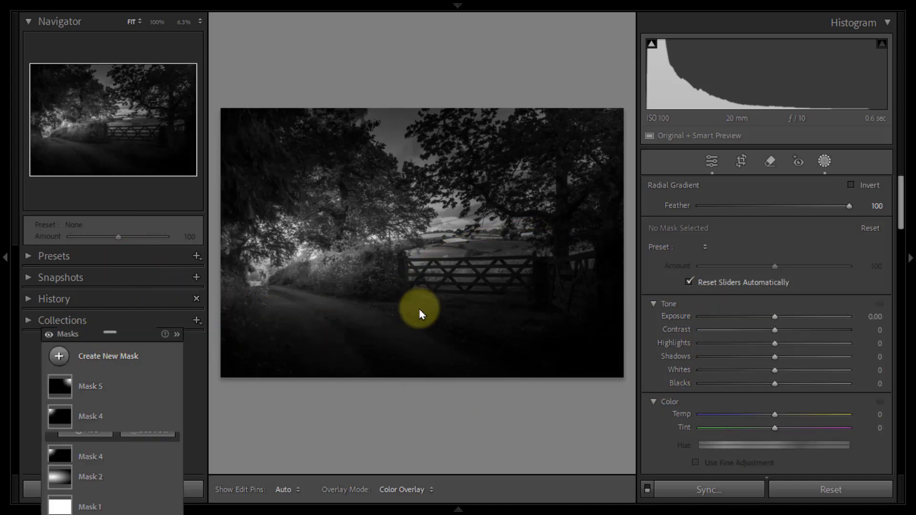
drag(419, 308, 496, 298)
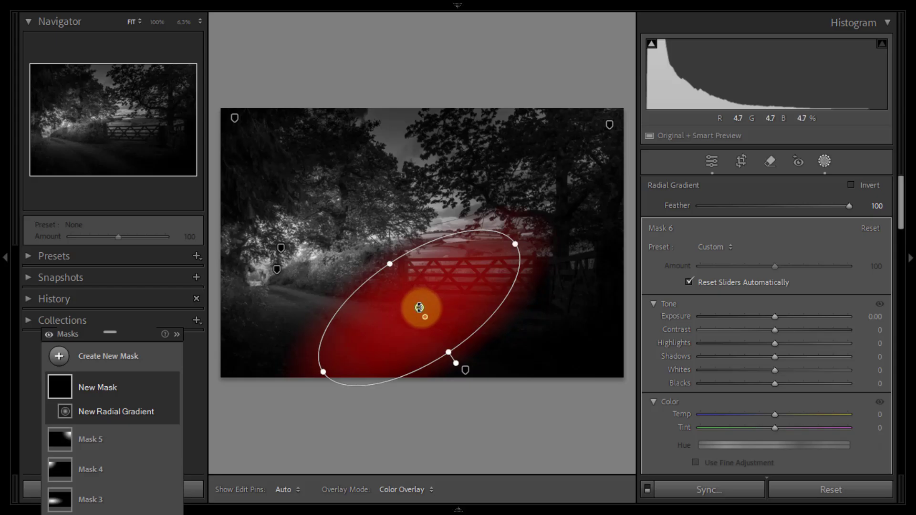
drag(419, 307, 606, 361)
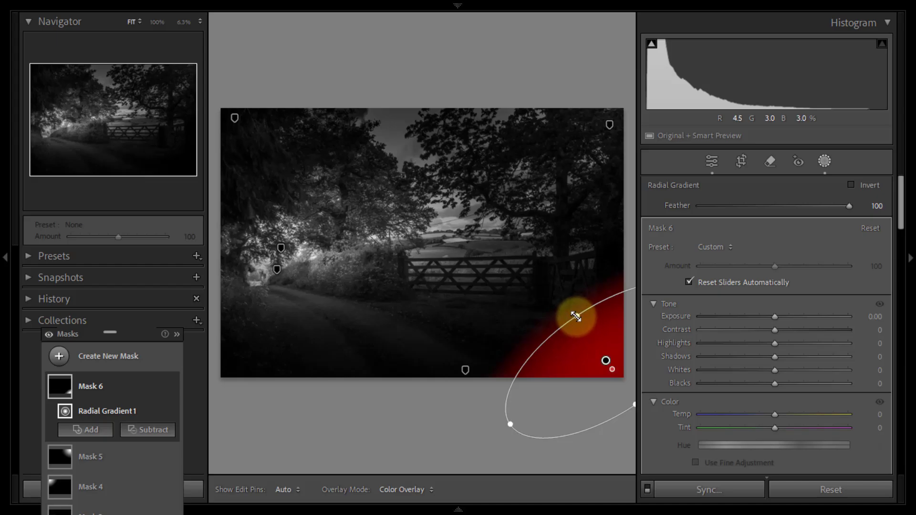
drag(572, 313, 546, 275)
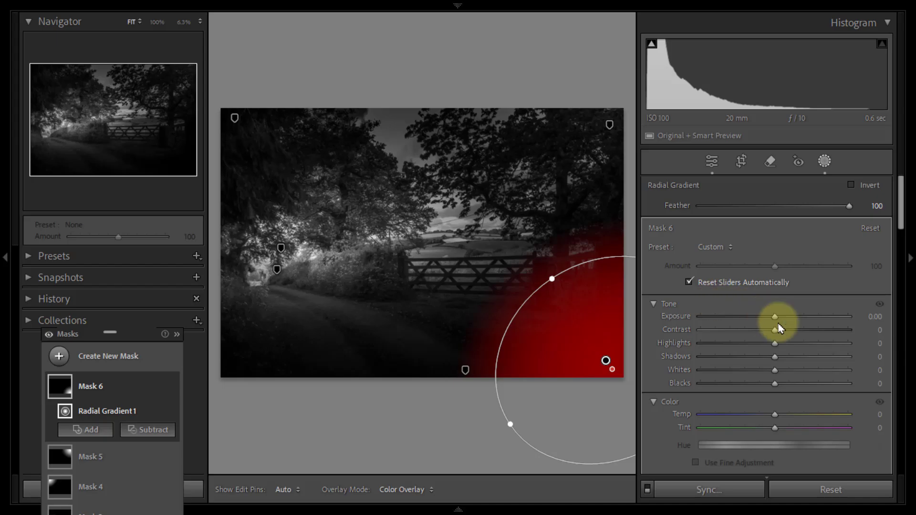
drag(778, 319, 827, 322)
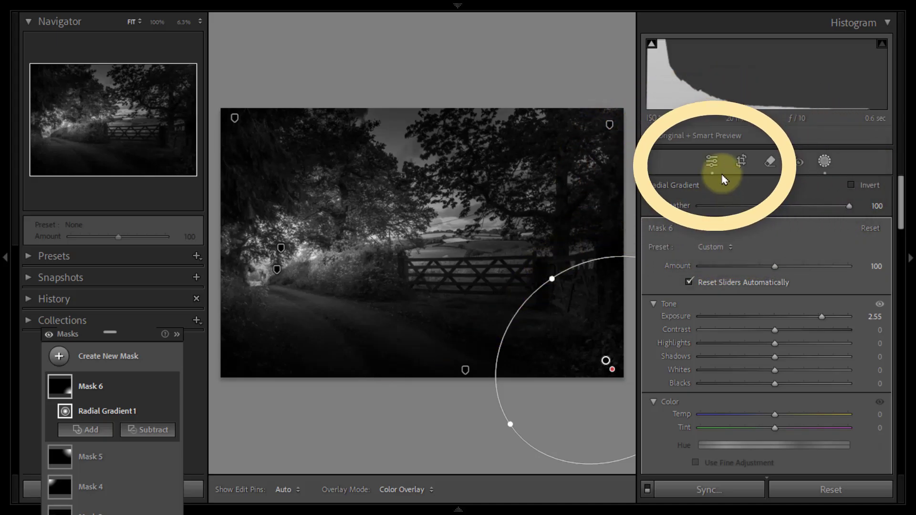
- Adjust the whole photo's basic tone: Blacks +24, Exposure +0.57, Contrast +13, Shadows +28 and Whites +16
click(713, 161)
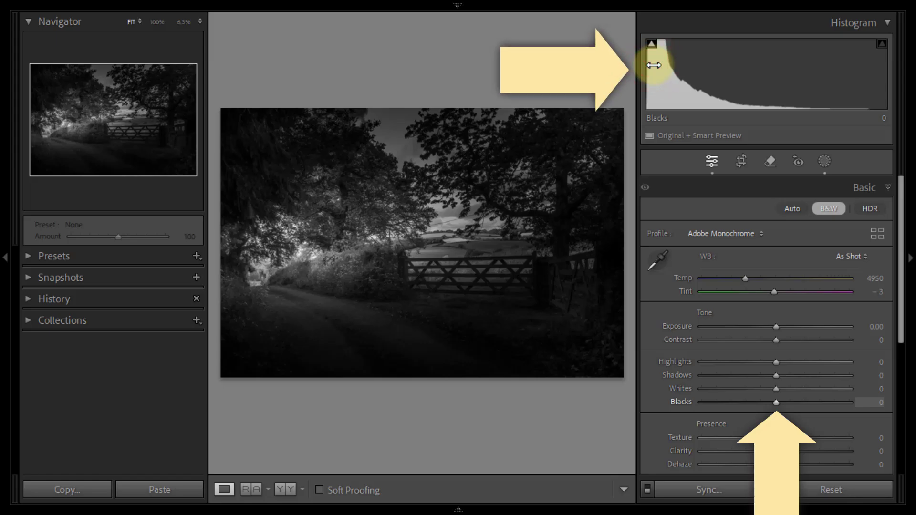
drag(654, 65, 670, 70)
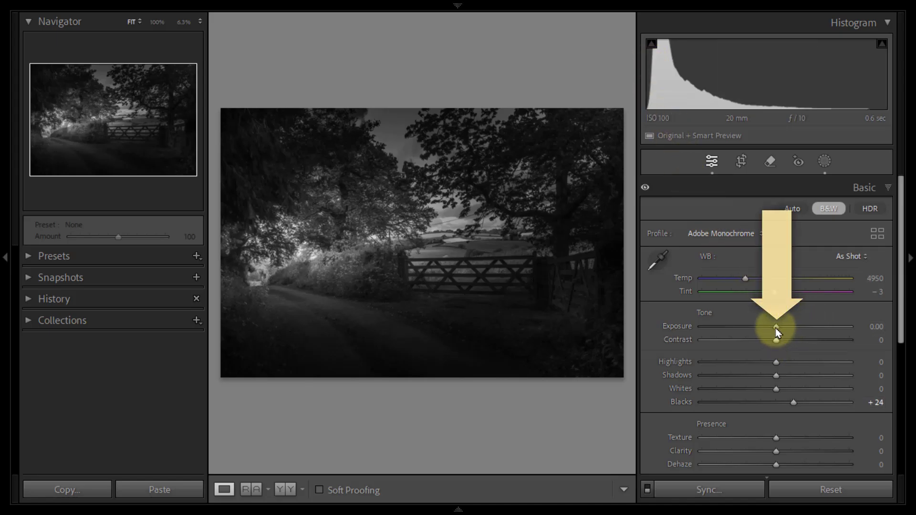
drag(776, 327, 784, 327)
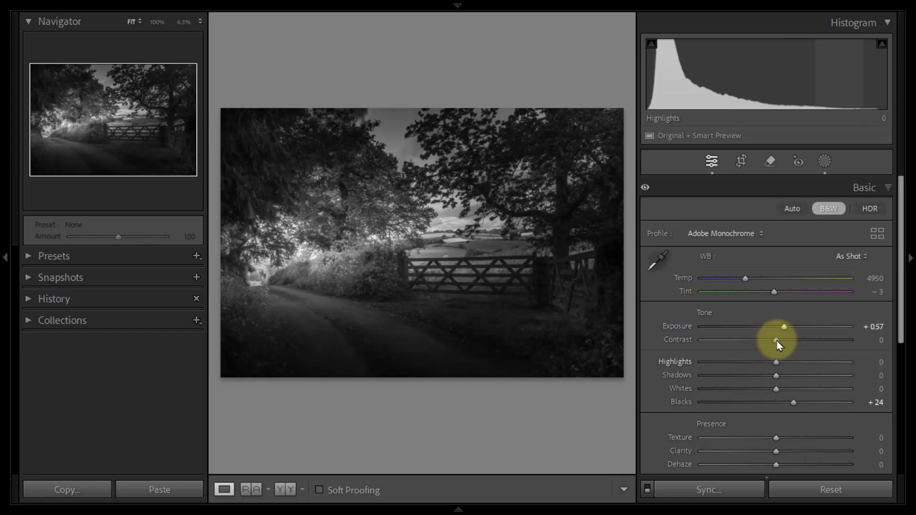
drag(777, 342, 786, 345)
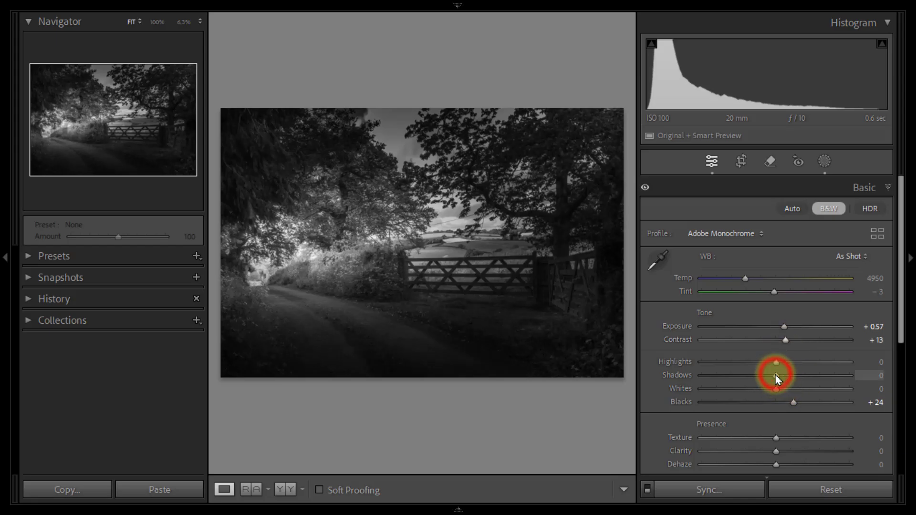
drag(776, 379, 722, 393)
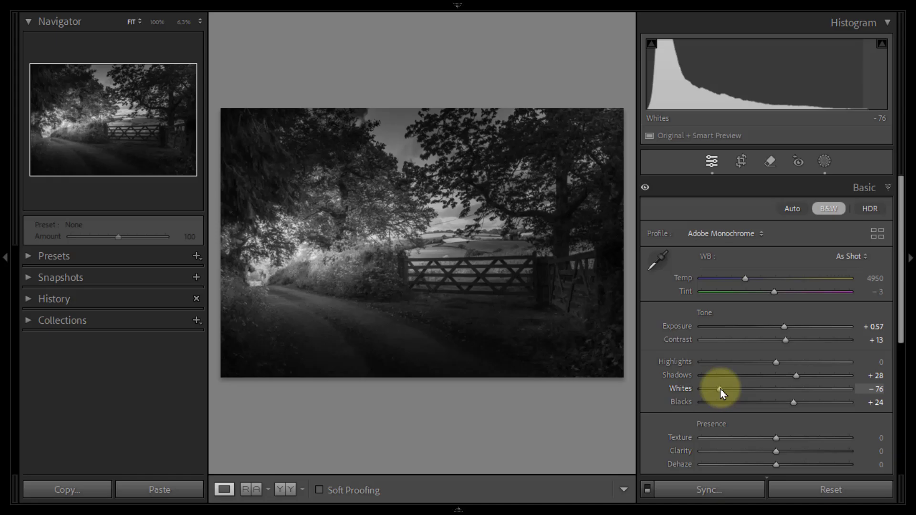
drag(720, 391, 790, 392)
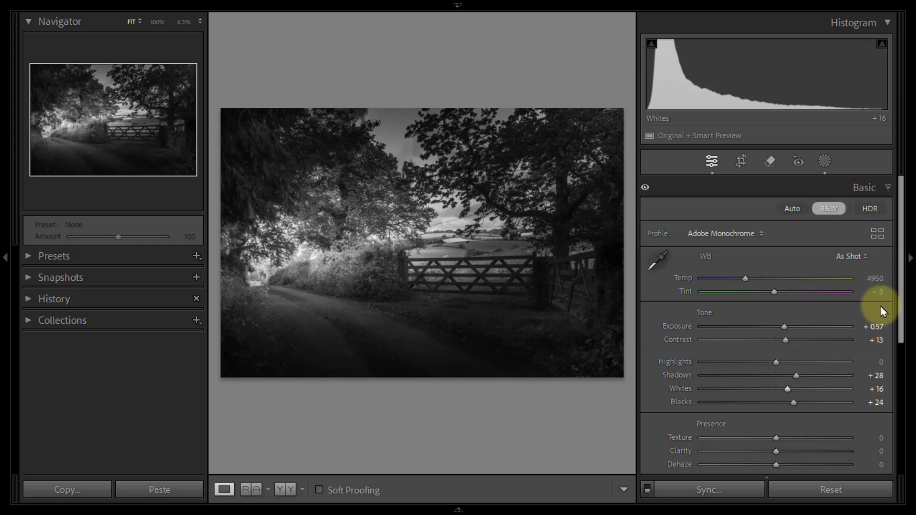
- Shape the parametric tone curve with Highlights +21, Lights +8, Darks -6 and Shadows -12
click(887, 186)
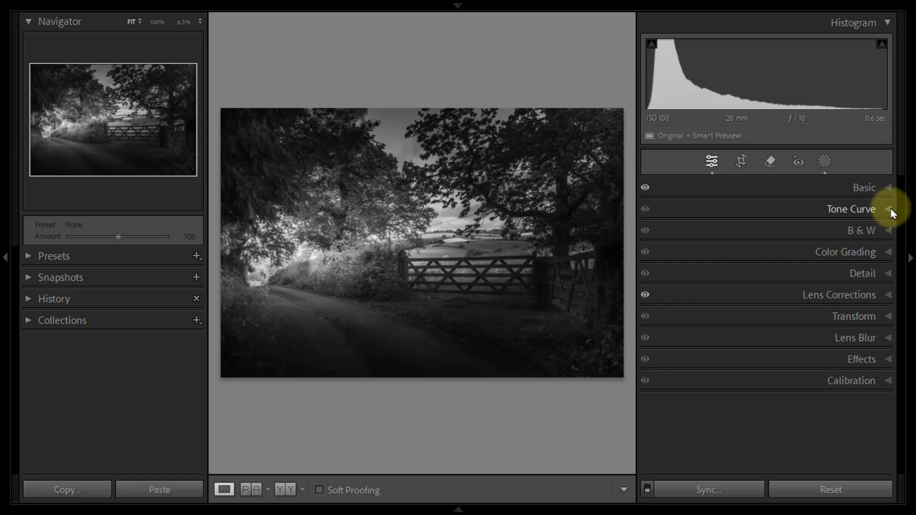
click(891, 210)
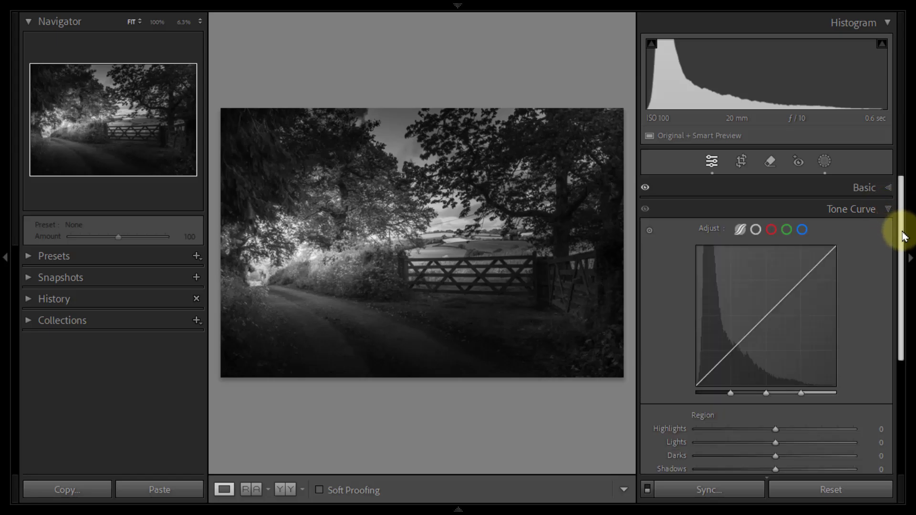
drag(904, 236, 905, 252)
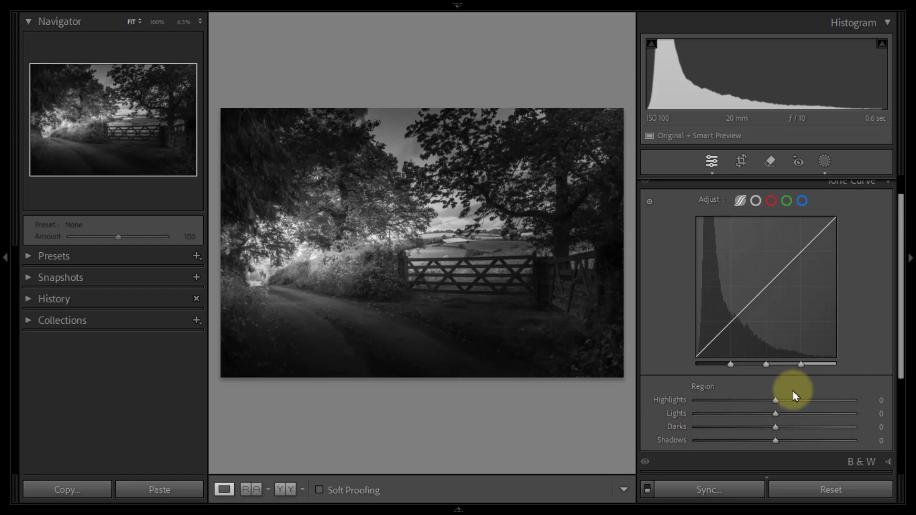
mouse_move(779, 403)
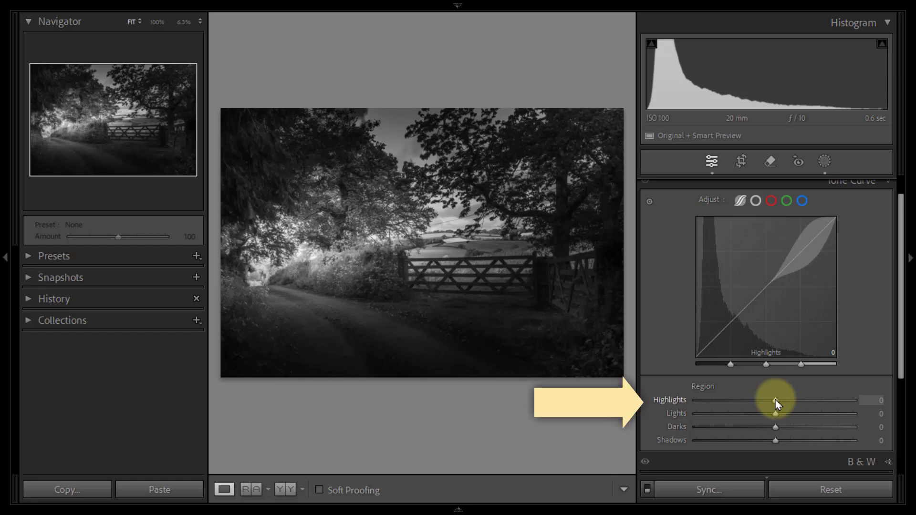
mouse_move(775, 404)
mouse_down()
mouse_move(819, 403)
mouse_move(712, 424)
mouse_move(811, 419)
mouse_move(785, 415)
mouse_up()
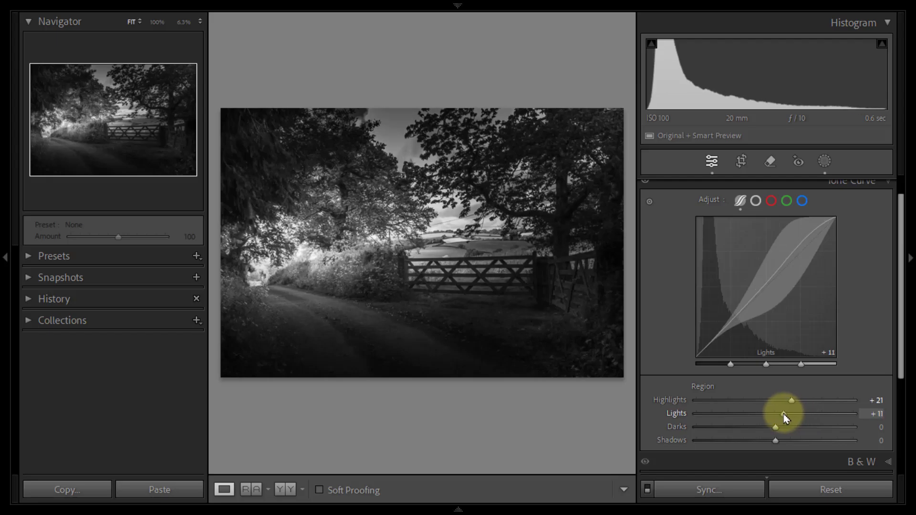
drag(785, 419, 757, 450)
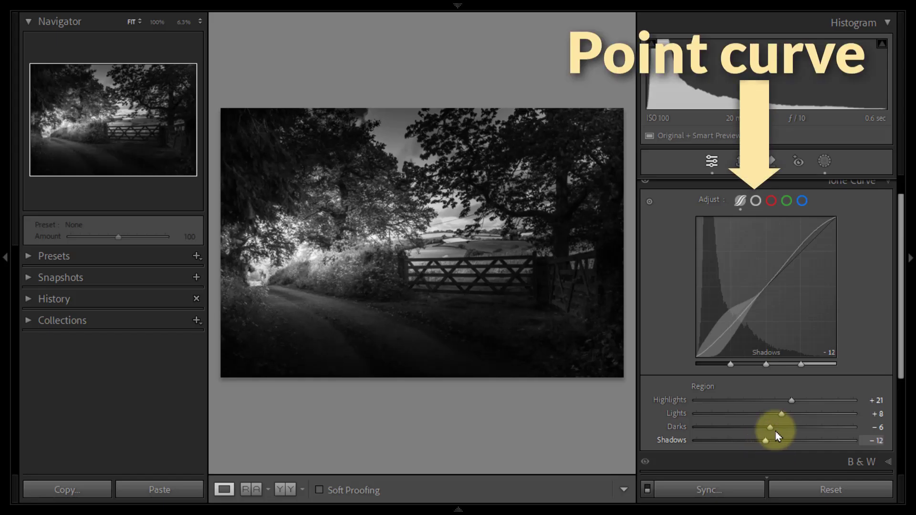
- On the point curve, raise the black point to output 4 and lower the white point to output 247
click(756, 201)
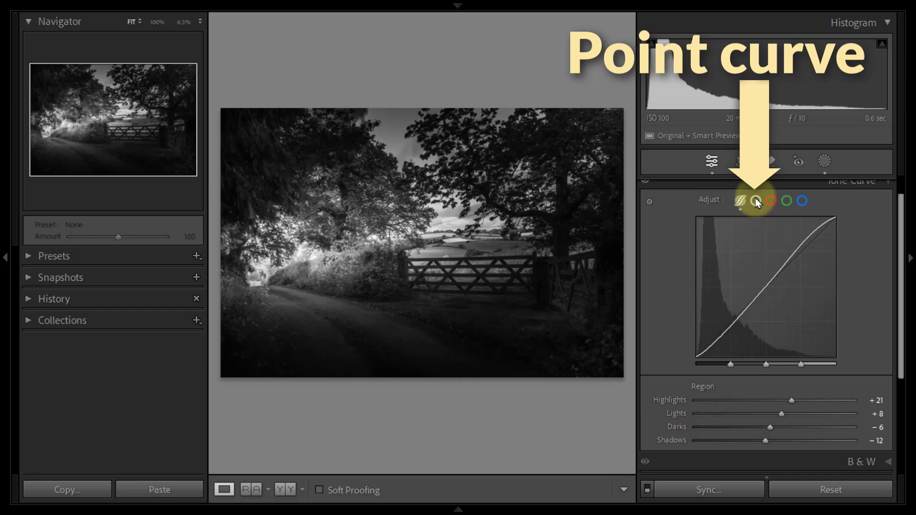
click(756, 201)
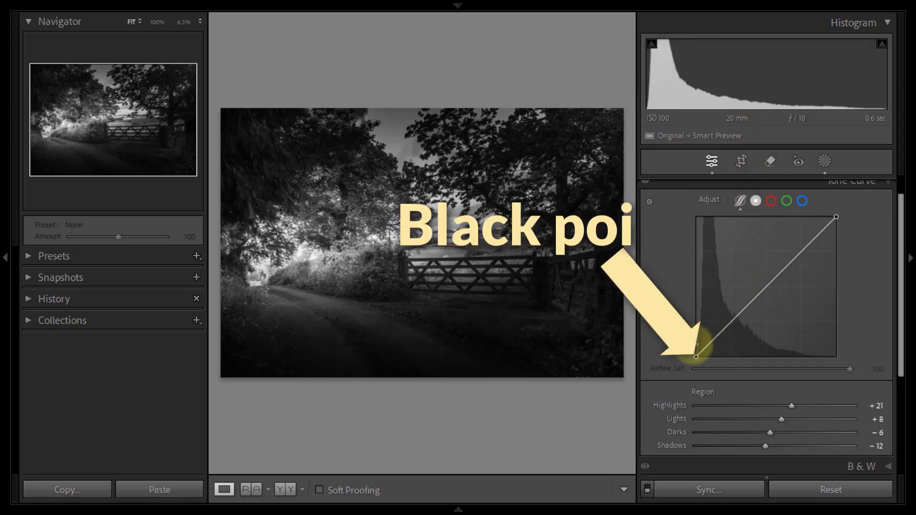
click(696, 358)
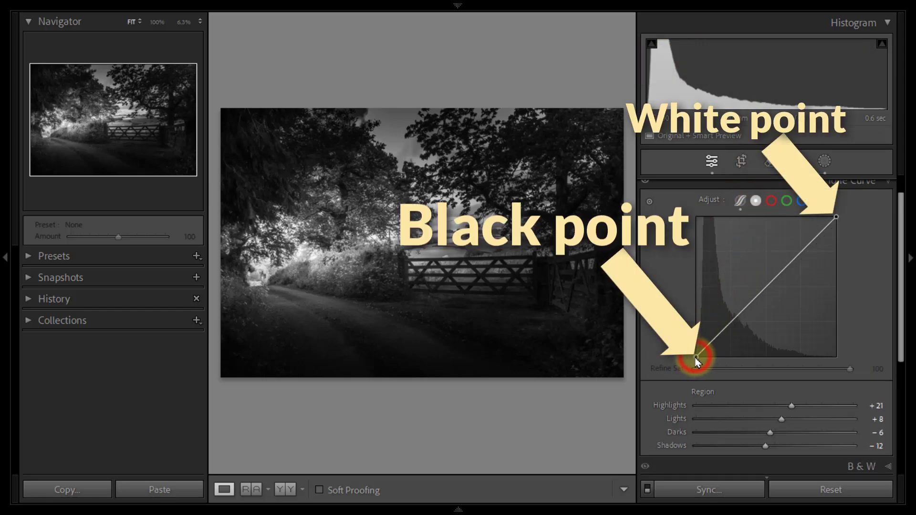
drag(696, 359, 694, 357)
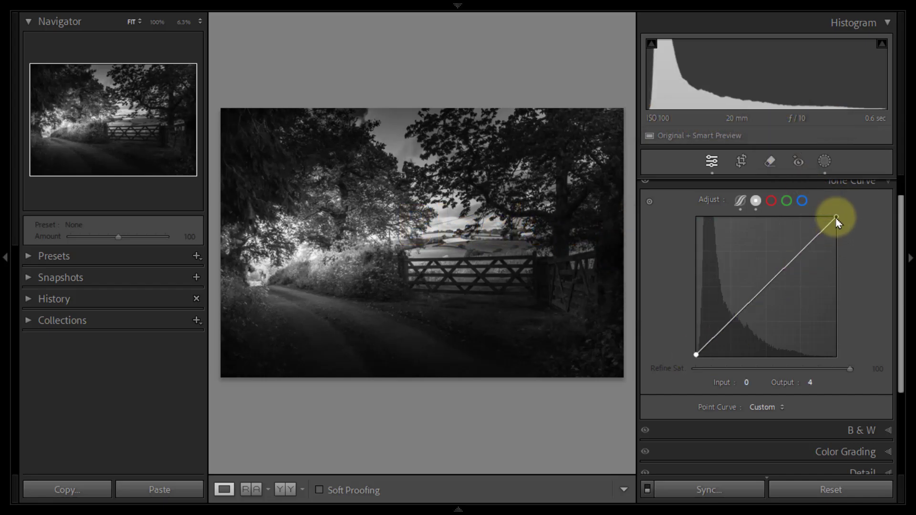
drag(837, 215, 837, 219)
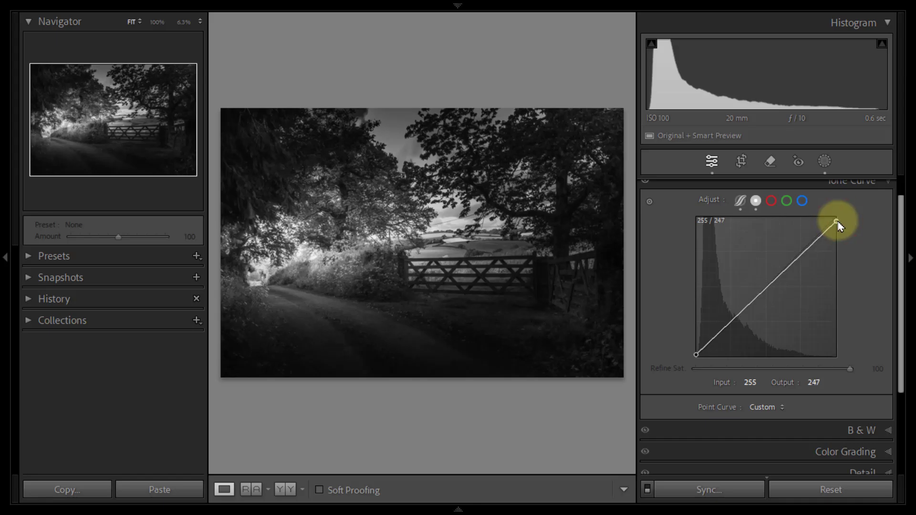
- Create a new brush mask with Exposure 2.23 and brush Flow 13
click(826, 162)
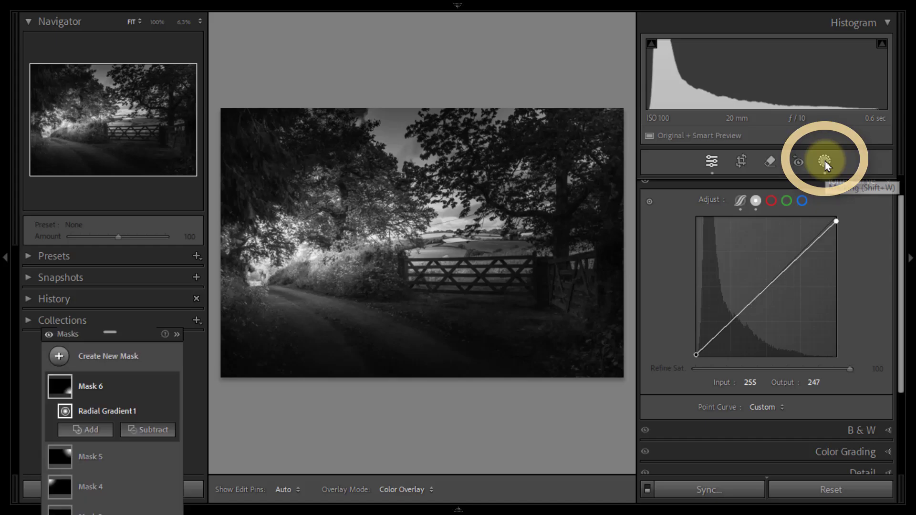
drag(141, 337, 145, 263)
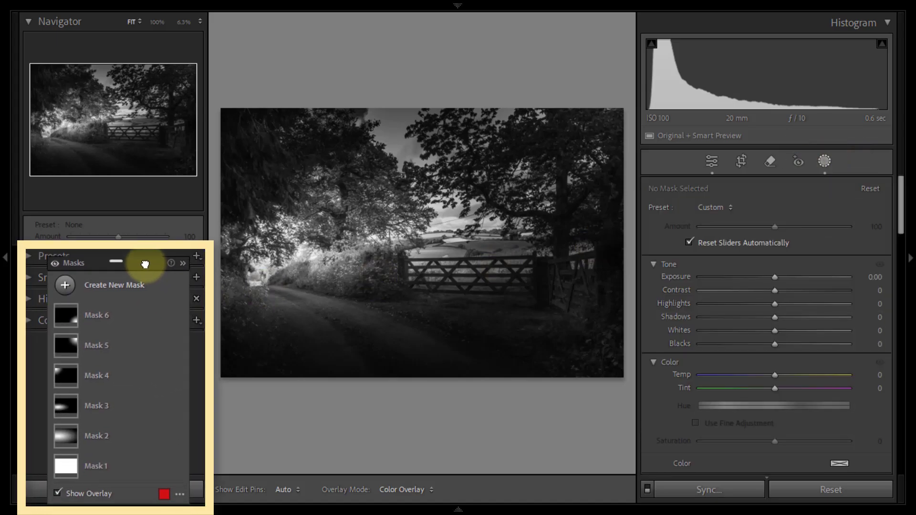
click(119, 286)
click(130, 162)
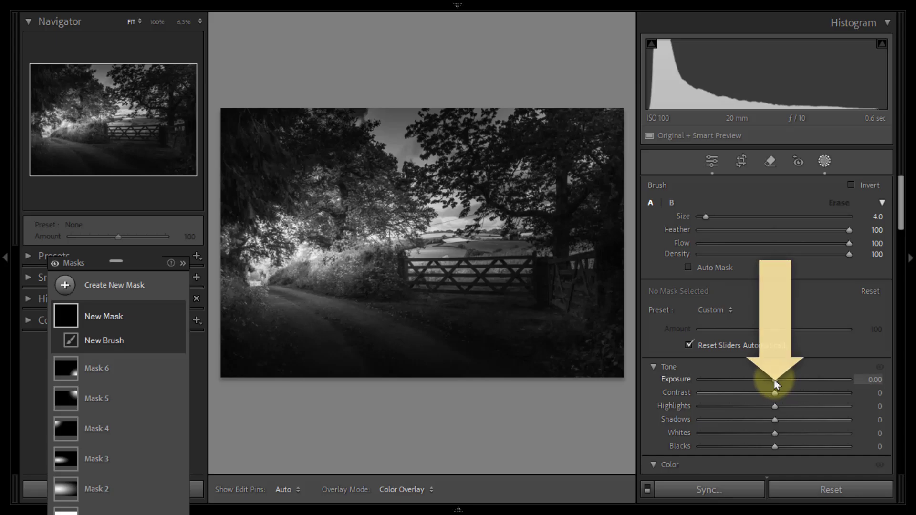
drag(778, 383, 815, 382)
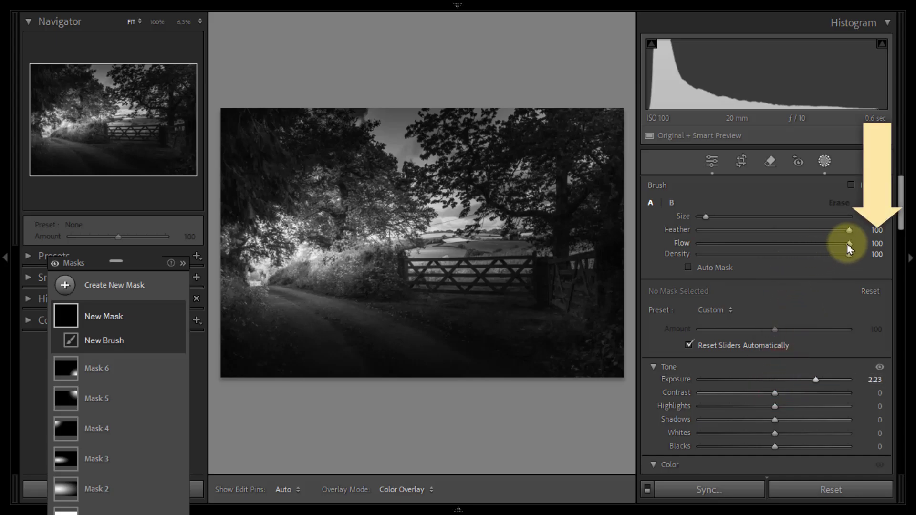
drag(848, 243, 725, 252)
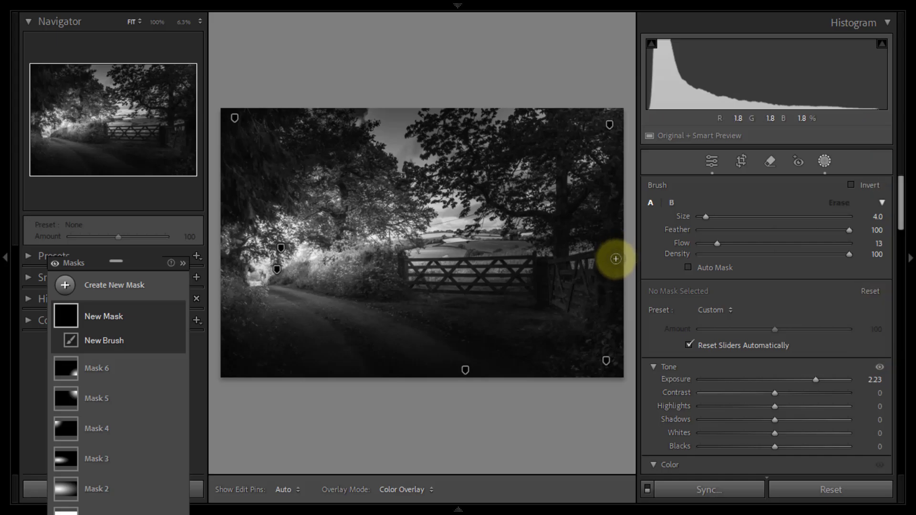
- Brush over the dark patches along the photo's right edge, its lower-right corner and the lower verge
mouse_move(616, 261)
mouse_down()
mouse_move(618, 242)
mouse_move(608, 257)
mouse_move(616, 266)
mouse_move(619, 249)
mouse_move(609, 248)
mouse_move(617, 266)
mouse_move(620, 250)
mouse_move(608, 260)
mouse_move(618, 250)
mouse_move(618, 271)
mouse_move(605, 256)
mouse_move(605, 248)
mouse_move(619, 254)
mouse_move(617, 268)
mouse_move(621, 256)
mouse_move(606, 249)
mouse_move(615, 240)
mouse_move(618, 263)
mouse_move(609, 254)
mouse_move(613, 261)
mouse_move(617, 250)
mouse_move(616, 261)
mouse_move(617, 244)
mouse_move(619, 270)
mouse_move(609, 256)
mouse_move(619, 245)
mouse_move(609, 282)
mouse_up()
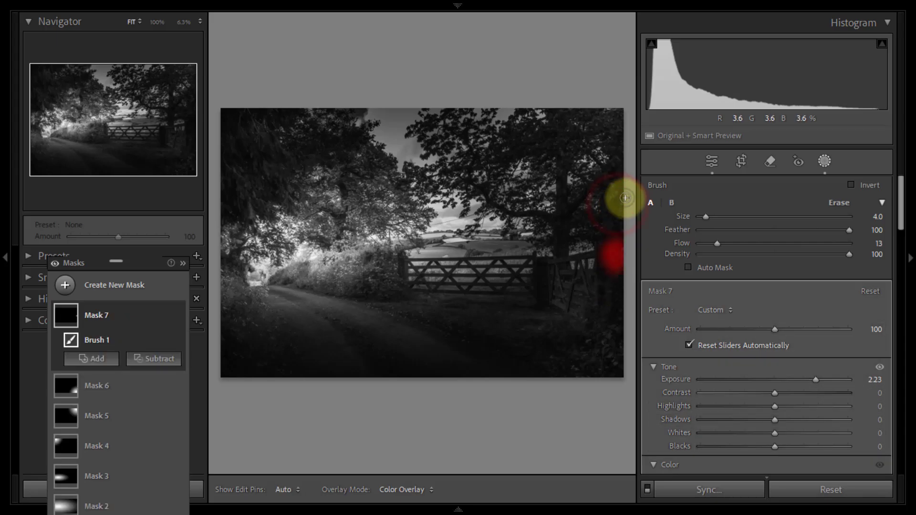
key(h)
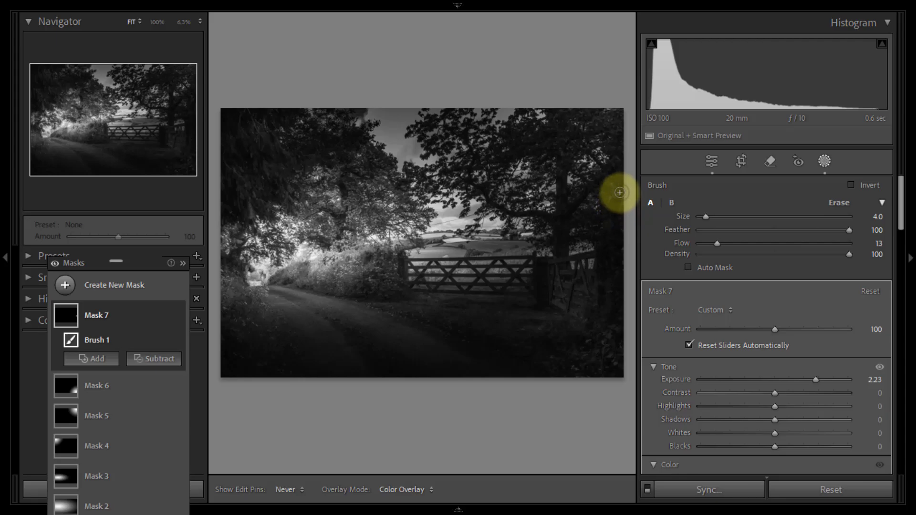
key(h)
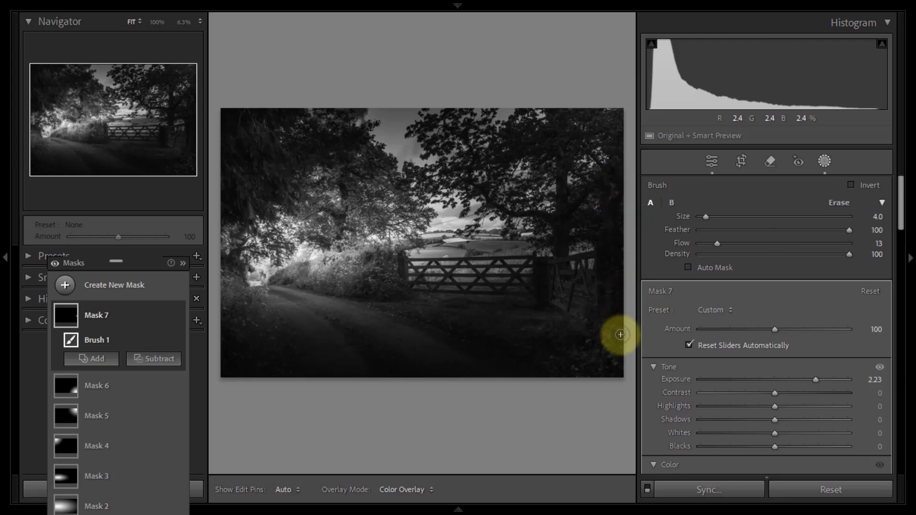
mouse_move(620, 335)
mouse_down()
mouse_move(618, 305)
mouse_move(580, 339)
mouse_move(613, 368)
mouse_move(614, 380)
mouse_up()
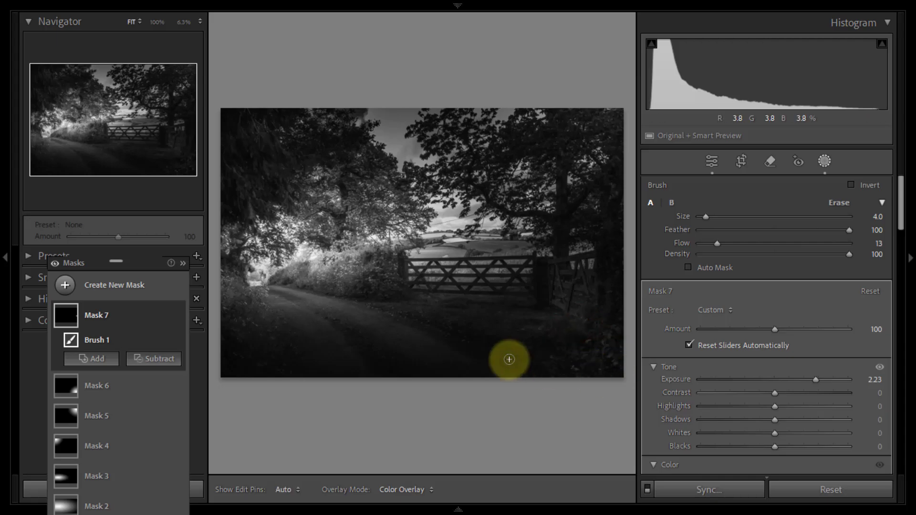
mouse_move(512, 358)
mouse_down()
mouse_move(454, 332)
mouse_move(527, 358)
mouse_move(456, 335)
mouse_move(539, 373)
mouse_move(482, 343)
mouse_move(538, 365)
mouse_move(503, 346)
mouse_move(473, 339)
mouse_move(526, 362)
mouse_up()
- Paint over the dark foliage at the photo's upper left with a size 8 brush and compare the photo with the mask hidden and shown
key(h)
key(shift+w)
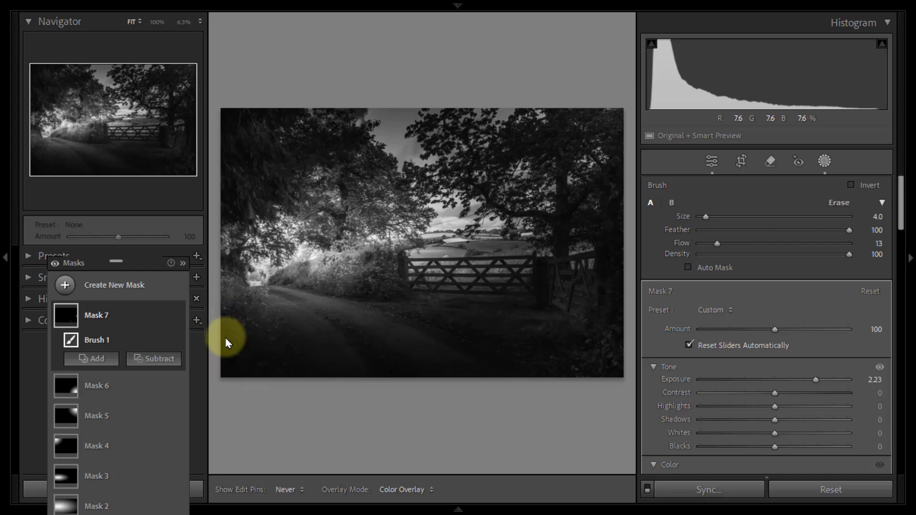
key(h)
scroll(259, 369, up, 4)
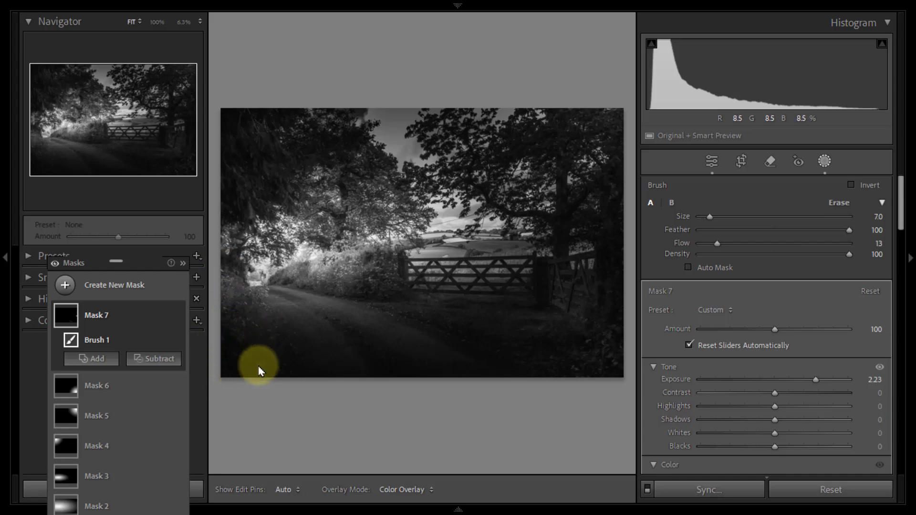
key(h)
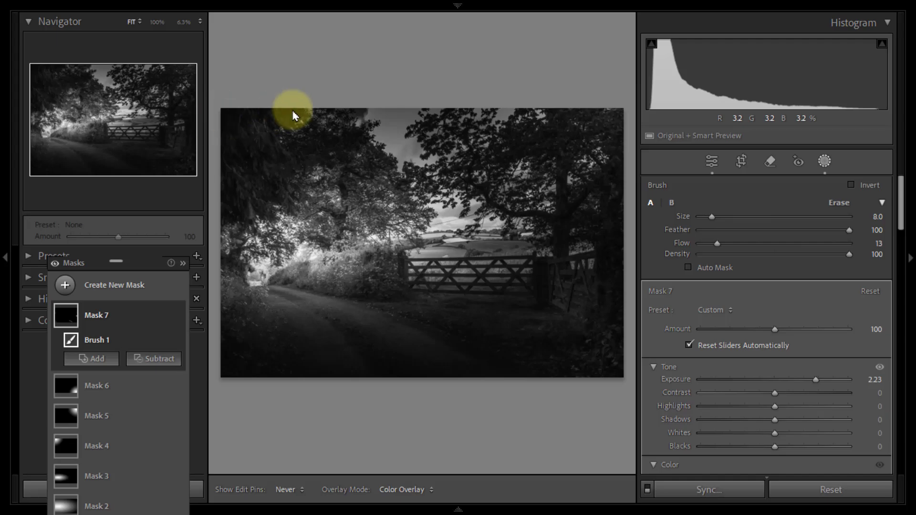
drag(263, 159, 275, 190)
key(h)
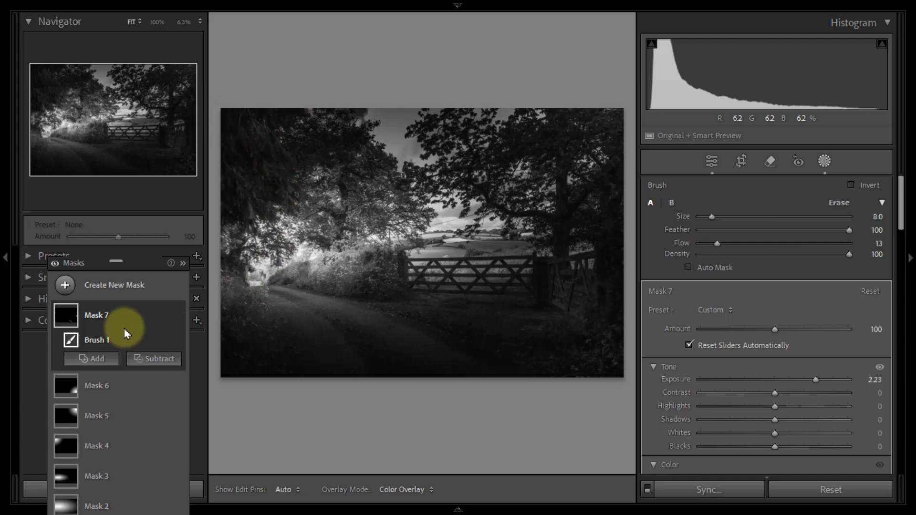
key(h)
key(h)
mouse_move(178, 318)
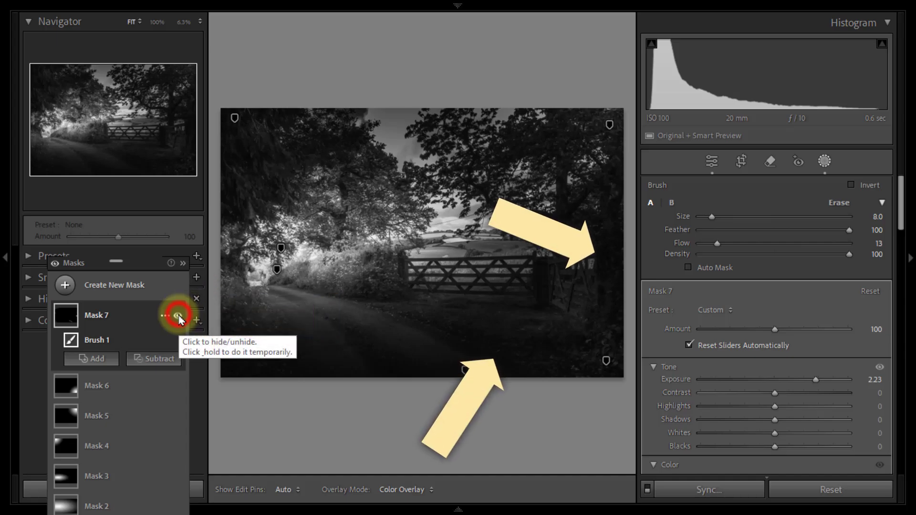
click(178, 316)
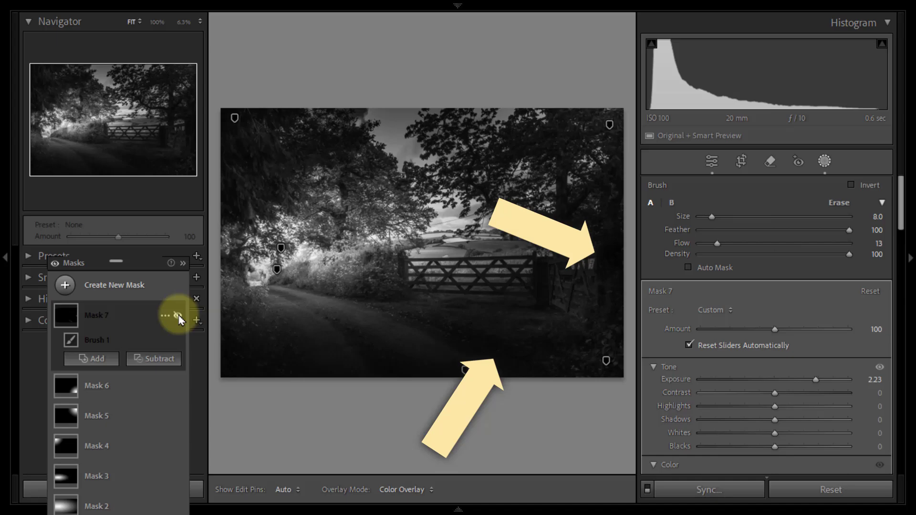
click(178, 317)
click(178, 317)
click(179, 316)
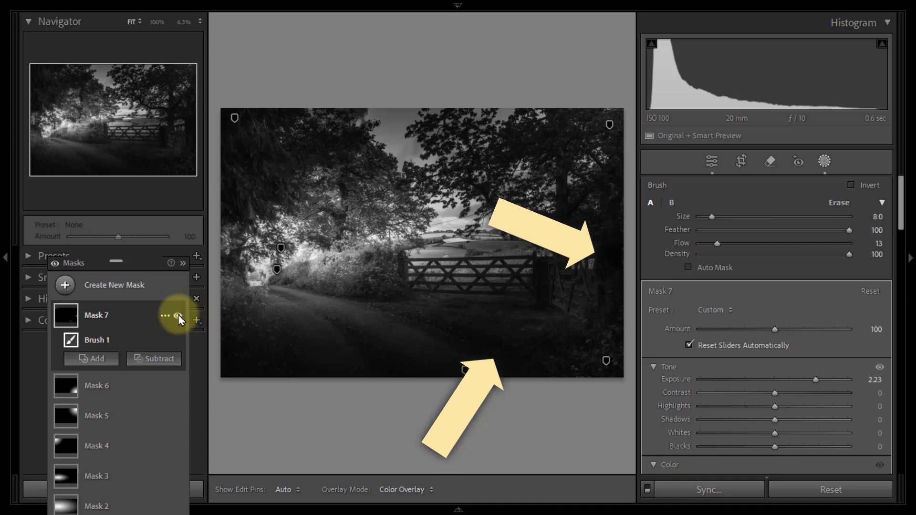
- Create a radial gradient mask over the dark ground beside the gate and set its Exposure to 0.67
click(119, 287)
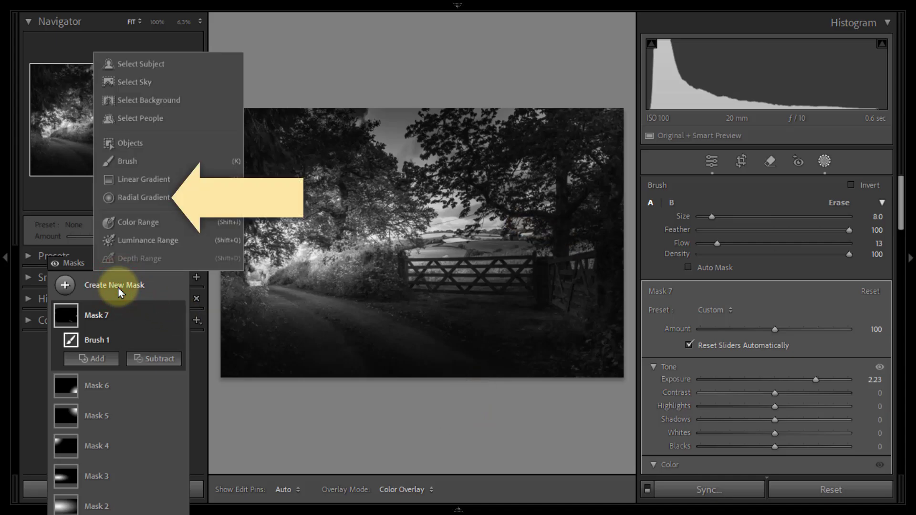
click(127, 197)
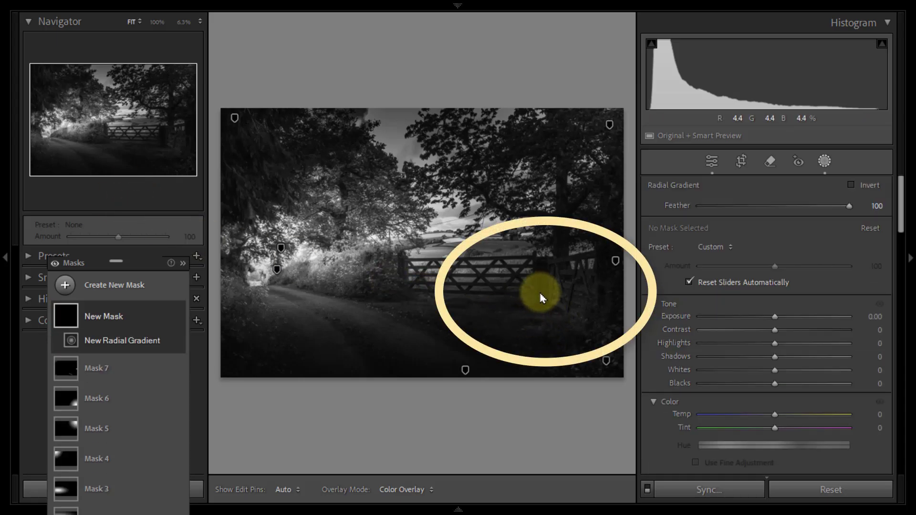
click(540, 292)
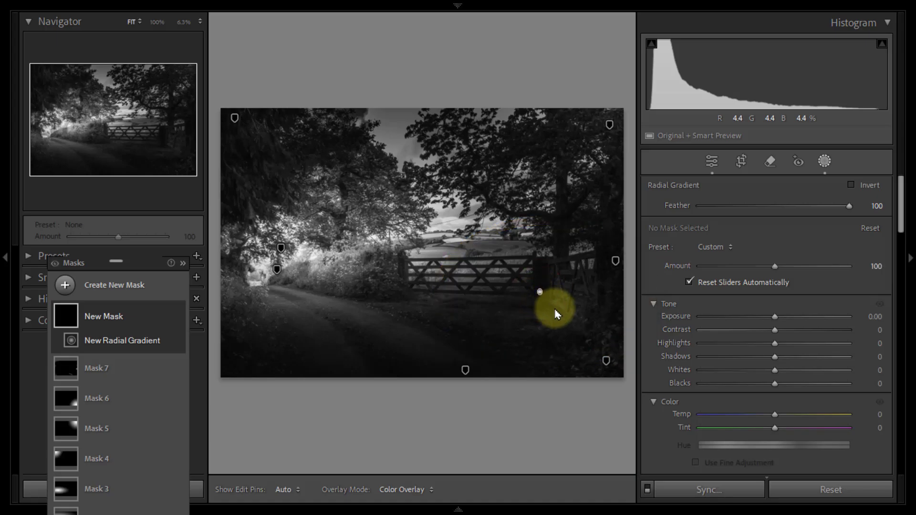
drag(556, 313, 589, 334)
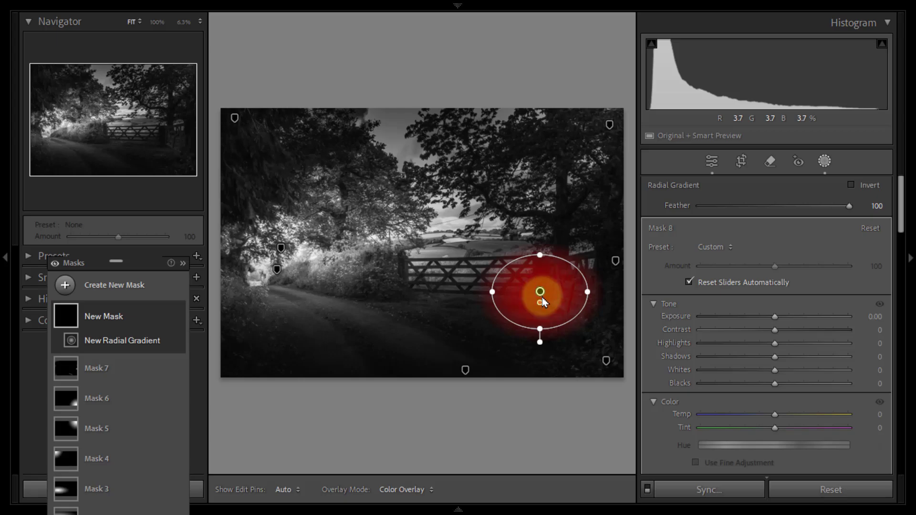
drag(542, 296, 542, 298)
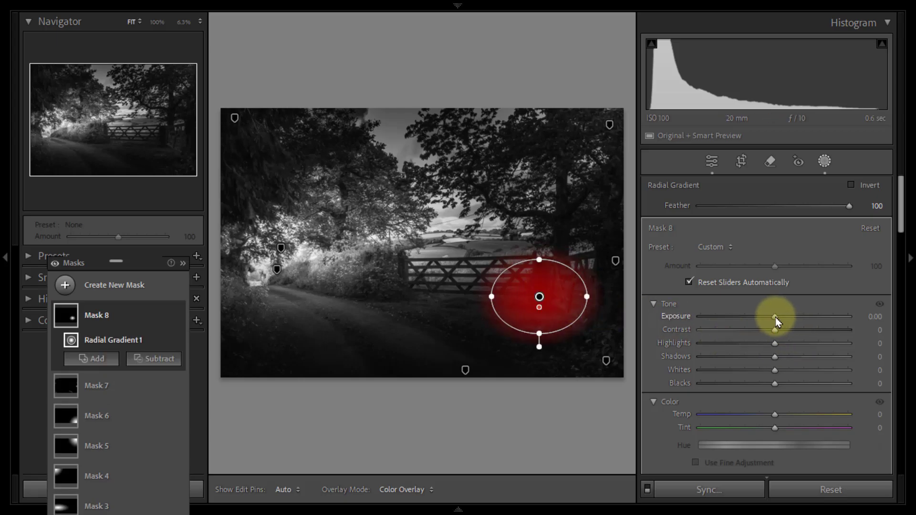
drag(784, 316, 795, 316)
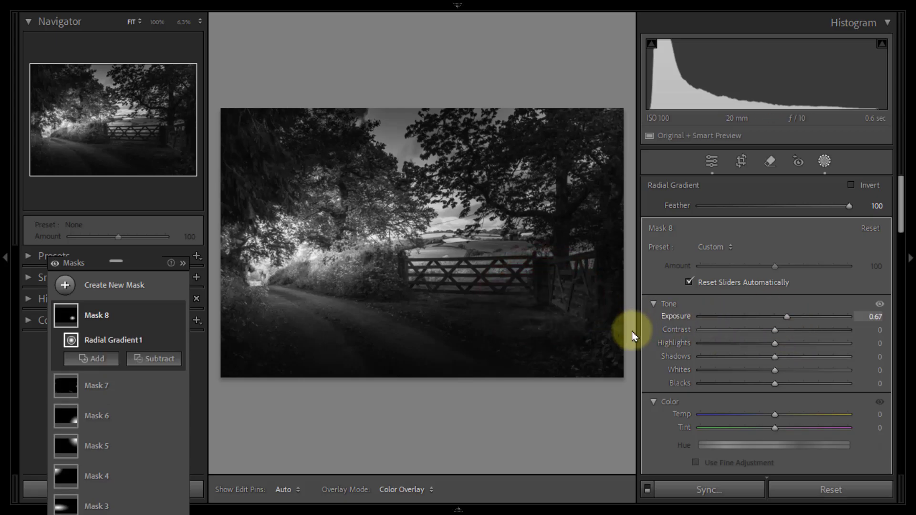
- Widen the gate's radial gradient, shift it slightly toward the lane, and compare the photo with the mask hidden and shown
drag(490, 298, 461, 299)
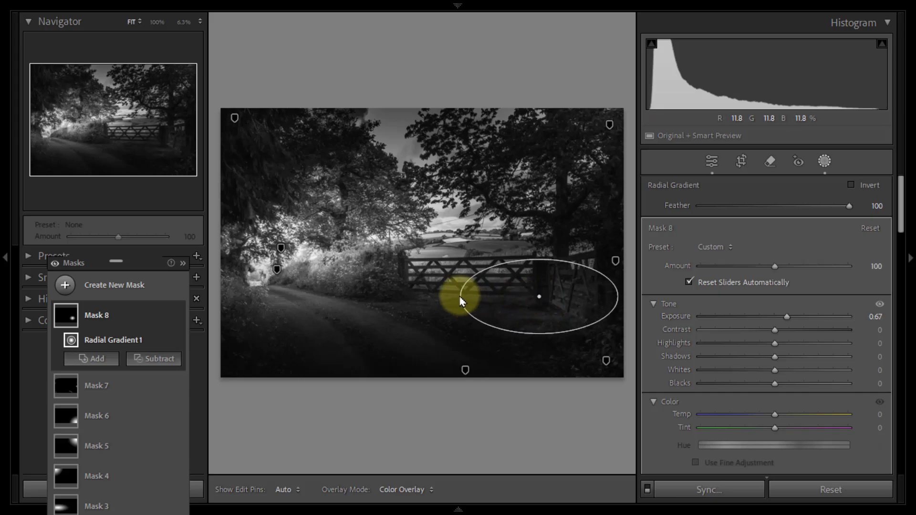
click(539, 296)
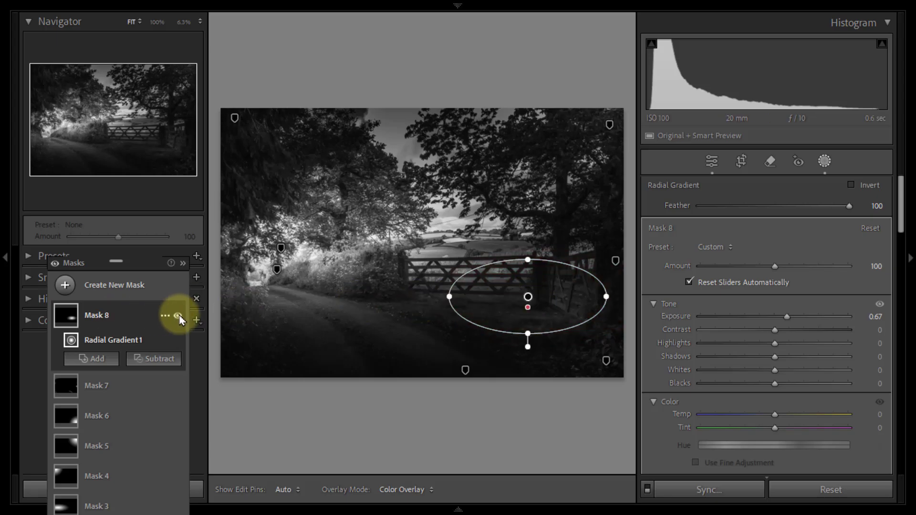
click(177, 317)
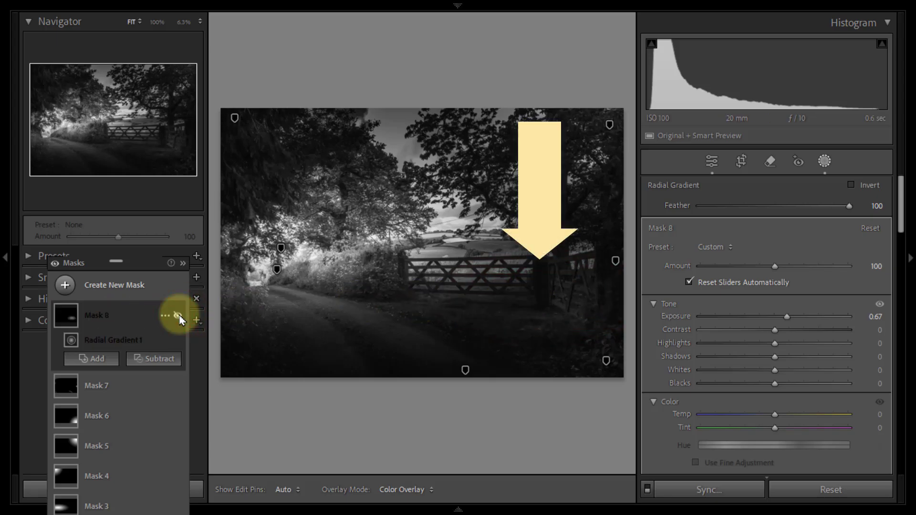
click(179, 316)
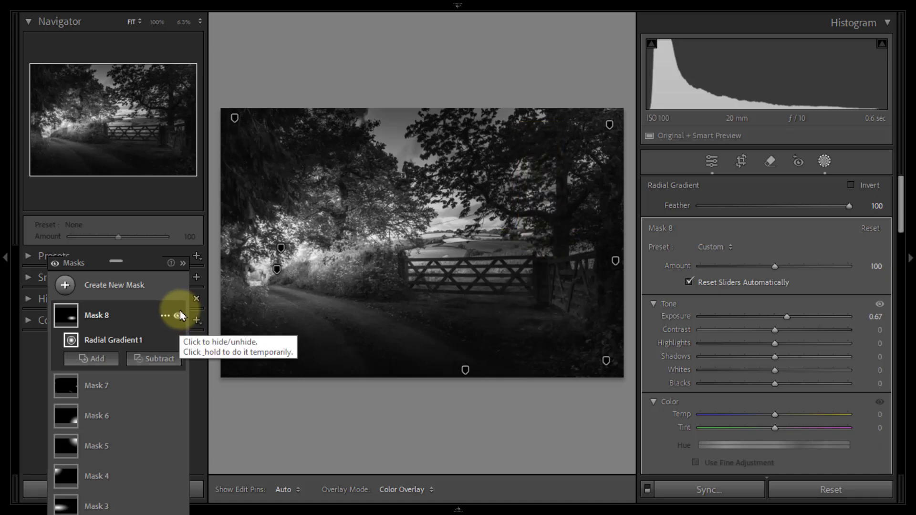
- Add a wide radial gradient mask with Exposure 0.71 over the lane's foreground, shifting it right and stretching it horizontally
click(118, 286)
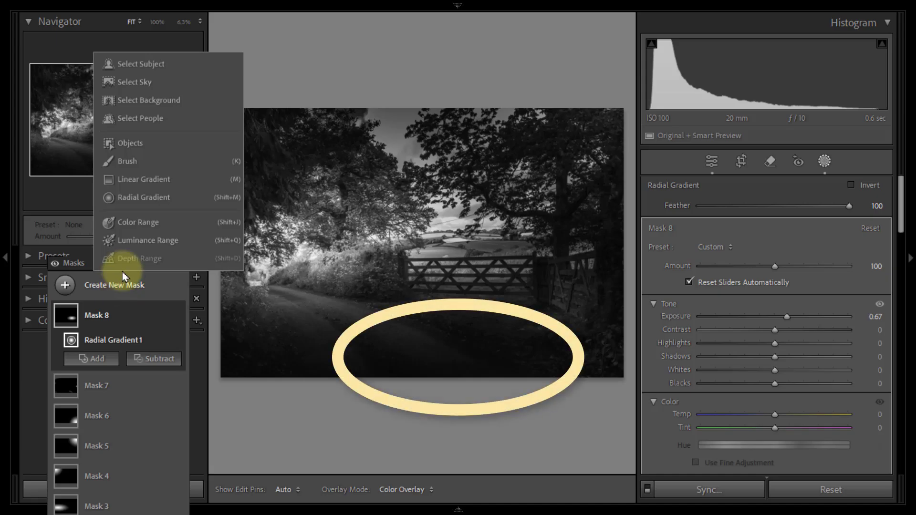
click(134, 199)
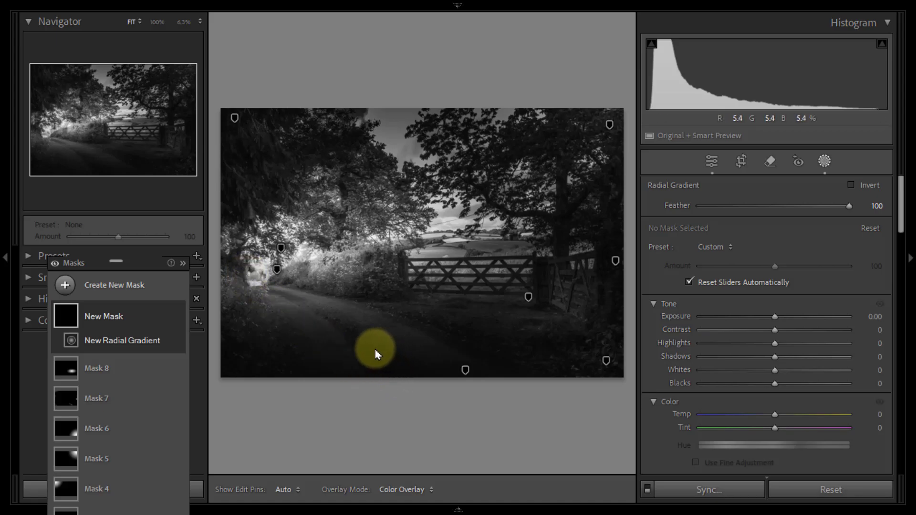
drag(376, 355, 395, 350)
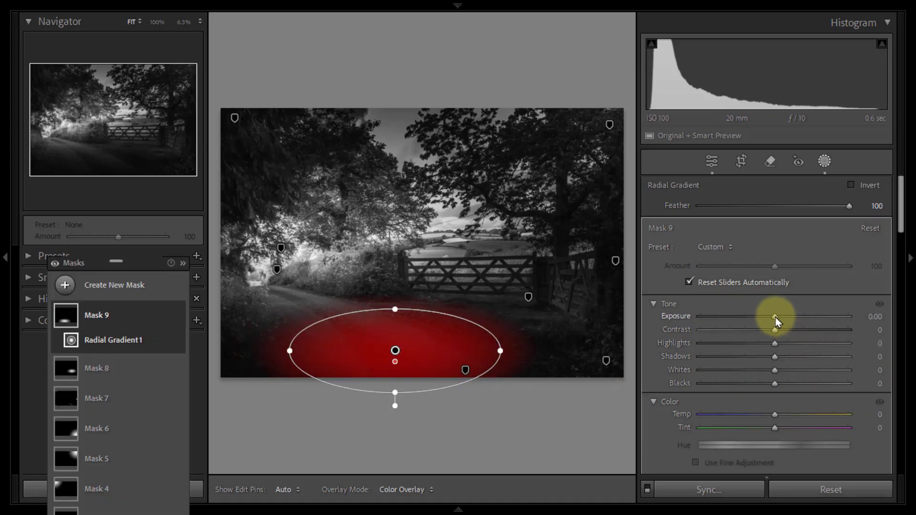
mouse_move(776, 318)
mouse_down()
mouse_move(798, 319)
mouse_move(788, 320)
mouse_up()
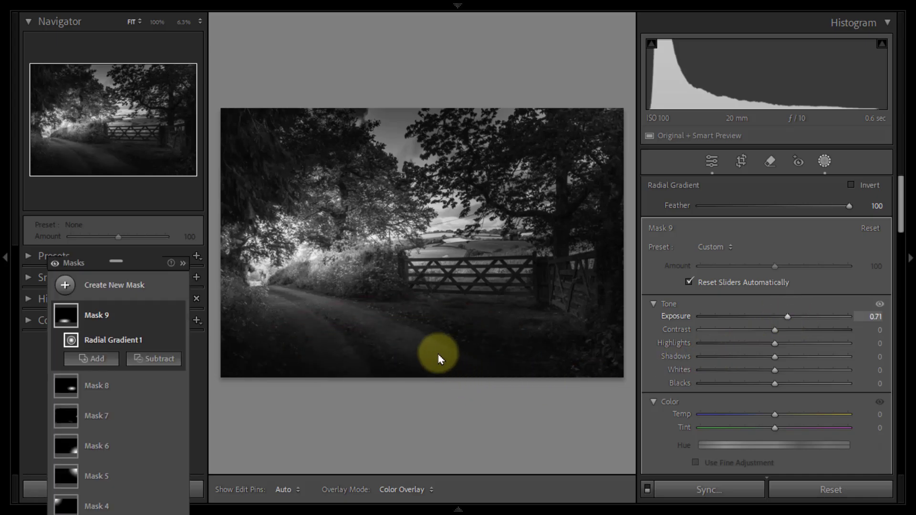
mouse_move(403, 358)
mouse_down()
mouse_move(420, 361)
mouse_move(414, 353)
mouse_up()
drag(305, 354, 286, 357)
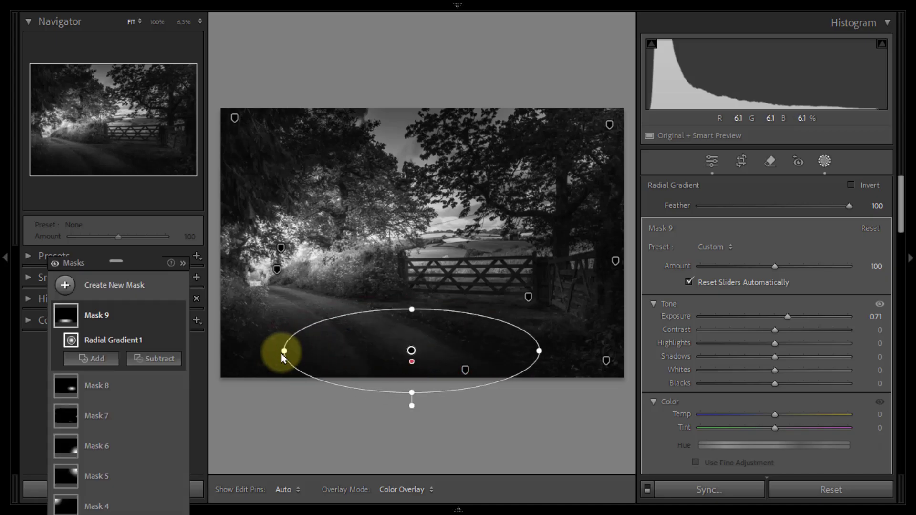
- Create another brush mask with Exposure 2.44 and enlarge the brush to size 11
click(100, 288)
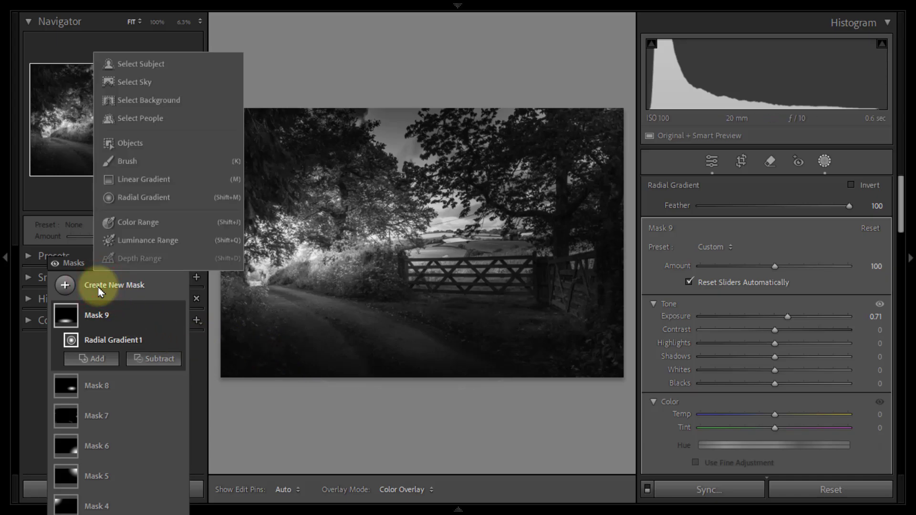
click(123, 166)
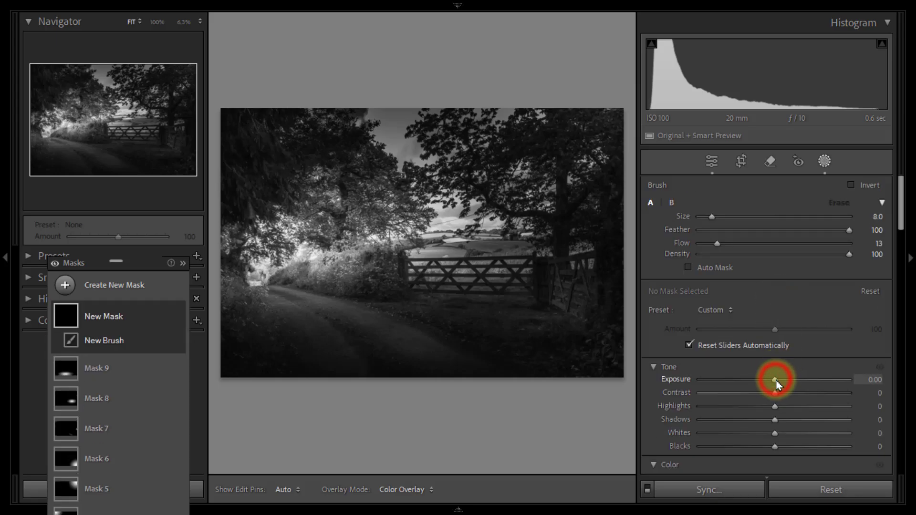
drag(776, 384, 817, 382)
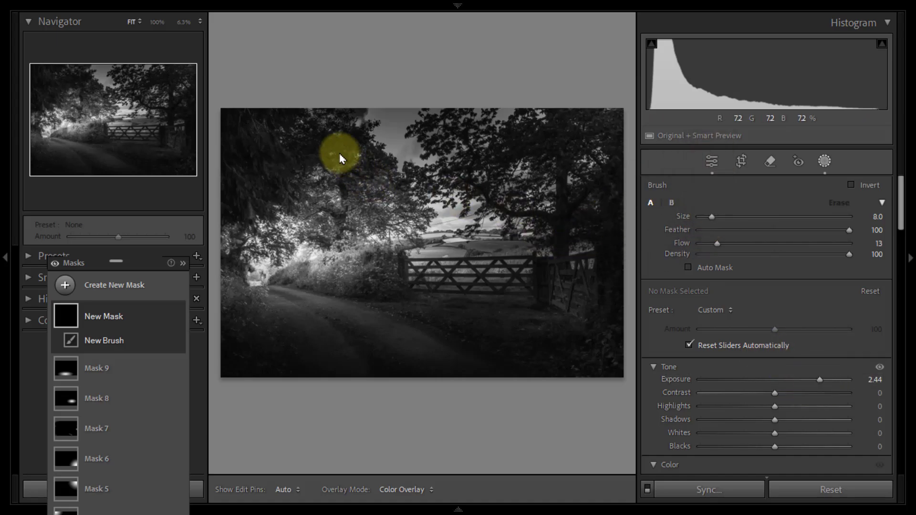
key(bracketright)
key(bracketright)
key(bracketright)
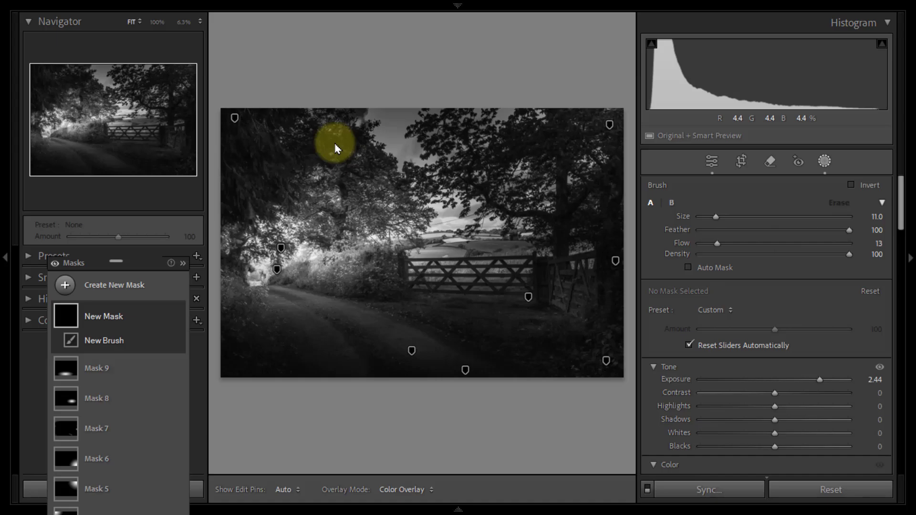
- Brush over the upper-left tree, the lower-left verge, the foreground and the right edge, and compare with the mask hidden
mouse_move(331, 146)
mouse_down()
mouse_move(356, 139)
mouse_move(297, 155)
mouse_move(367, 143)
mouse_move(336, 152)
mouse_move(353, 141)
mouse_move(339, 140)
mouse_move(354, 156)
mouse_move(286, 172)
mouse_move(245, 211)
mouse_move(233, 209)
mouse_move(264, 192)
mouse_move(268, 165)
mouse_move(241, 156)
mouse_move(265, 192)
mouse_move(292, 170)
mouse_move(229, 192)
mouse_move(274, 198)
mouse_move(362, 142)
mouse_move(305, 163)
mouse_move(233, 217)
mouse_move(230, 206)
mouse_move(258, 165)
mouse_move(236, 188)
mouse_move(351, 141)
mouse_move(372, 168)
mouse_move(341, 150)
mouse_move(309, 243)
mouse_up()
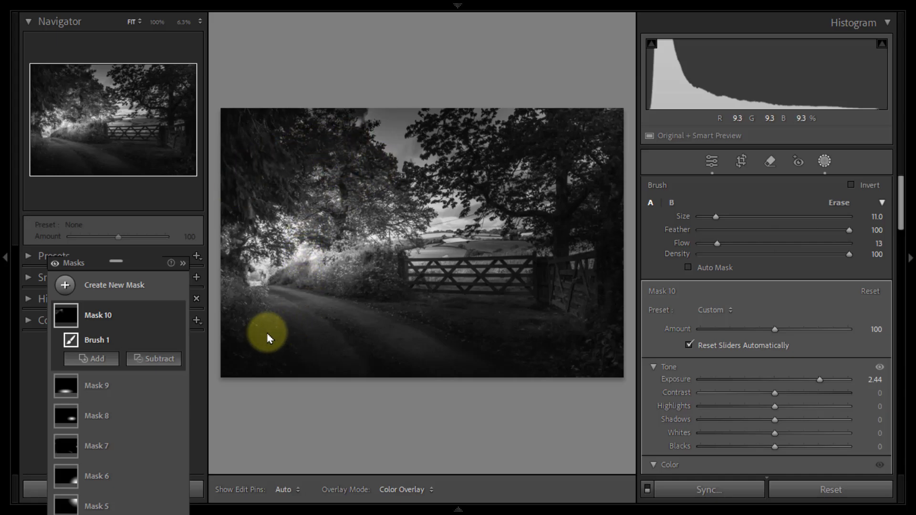
key(h)
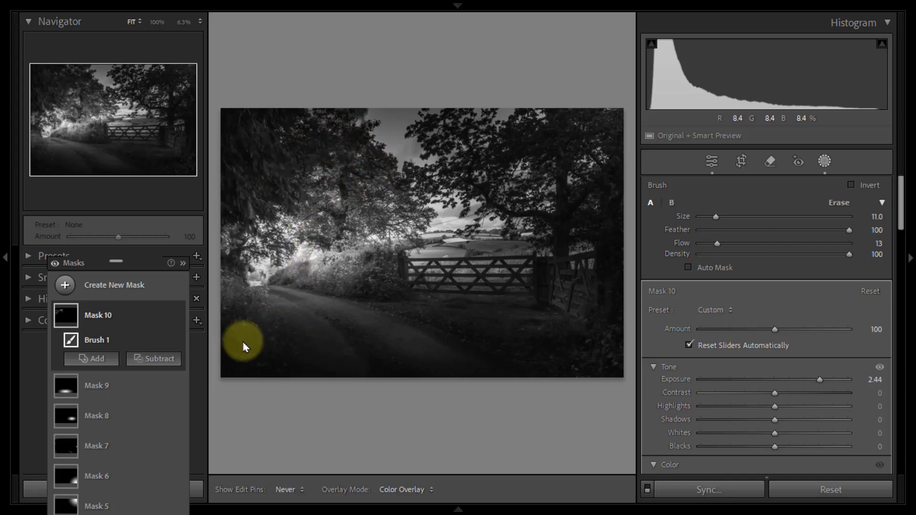
key(h)
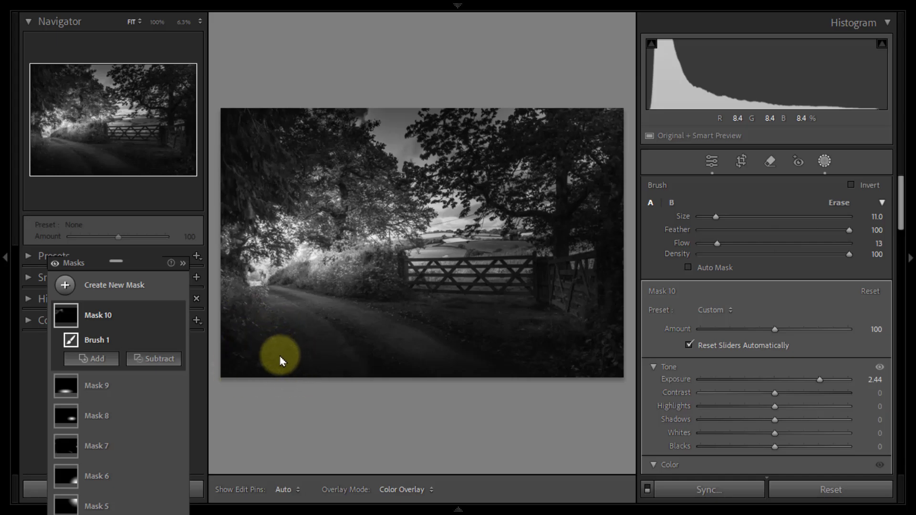
click(234, 319)
mouse_move(329, 374)
mouse_down()
mouse_move(248, 357)
mouse_move(301, 370)
mouse_up()
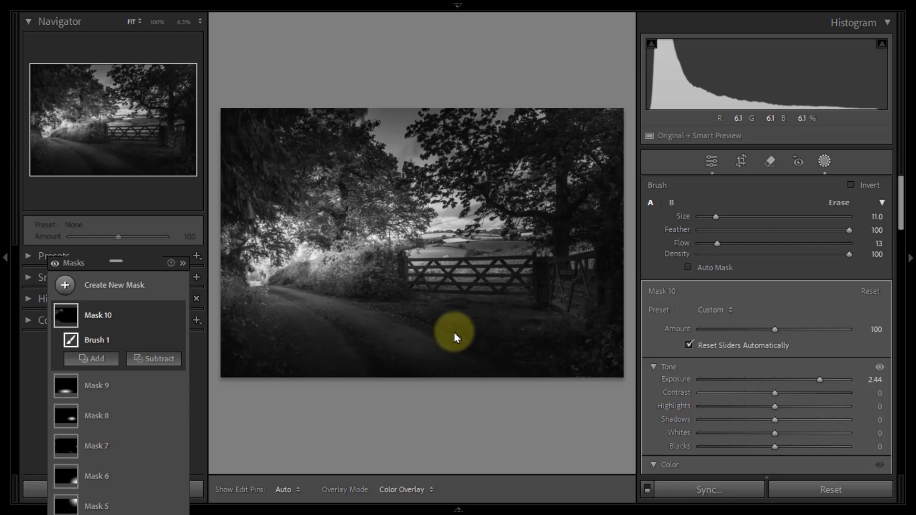
mouse_move(504, 347)
mouse_down()
mouse_move(554, 361)
mouse_move(616, 305)
mouse_up()
drag(612, 271, 606, 225)
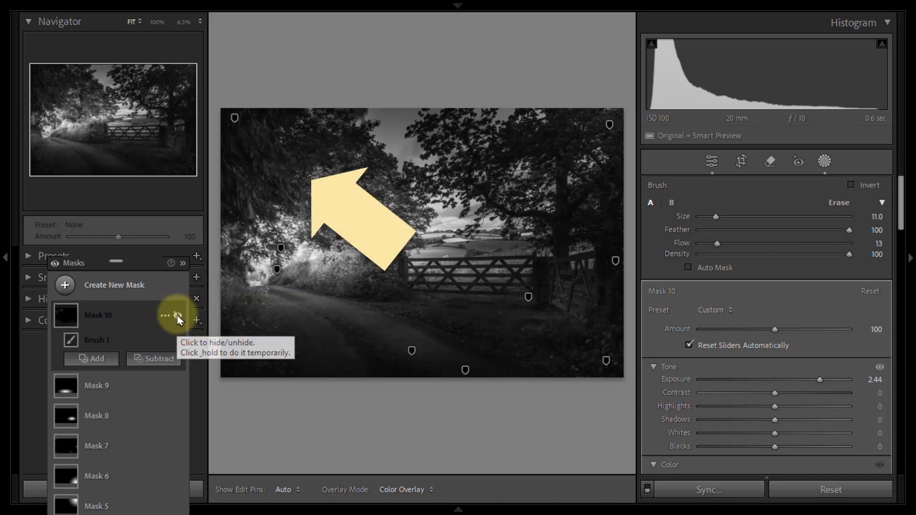
click(178, 316)
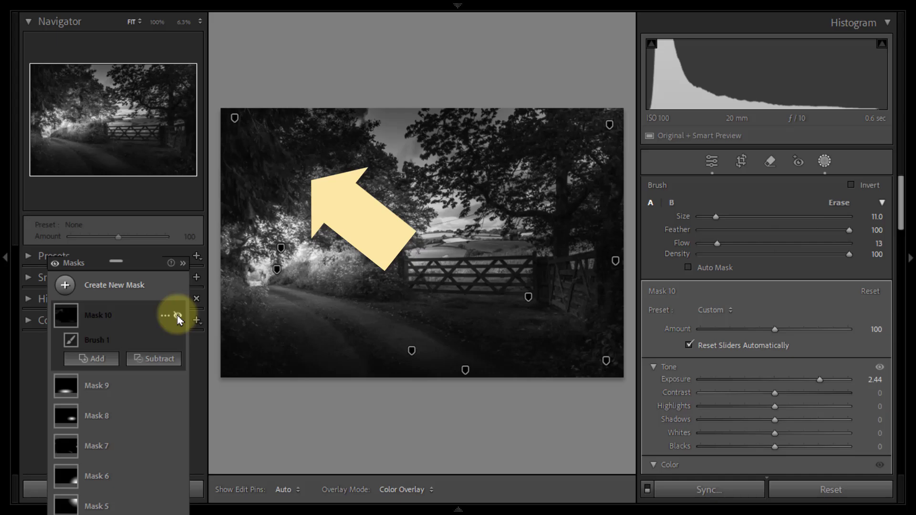
click(178, 316)
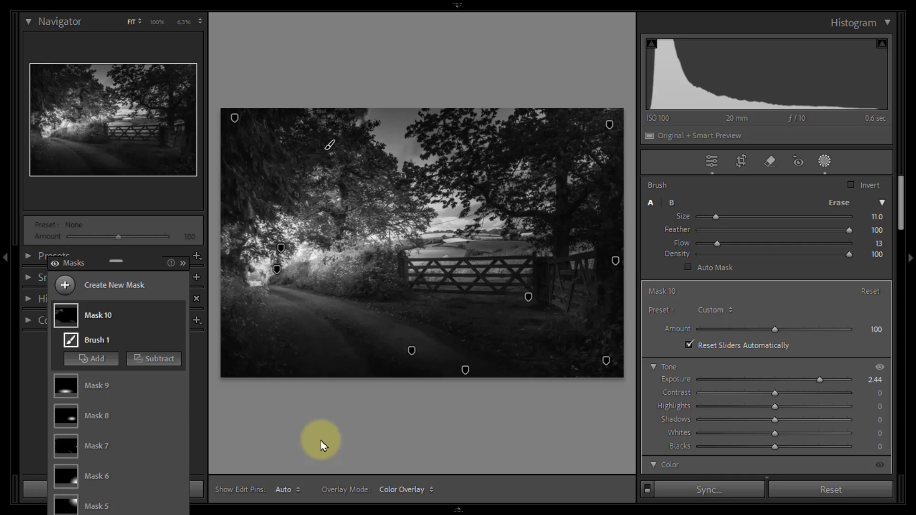
- Set the whole photo's Exposure to +0.79, Contrast to +23 and Whites to −49
click(711, 165)
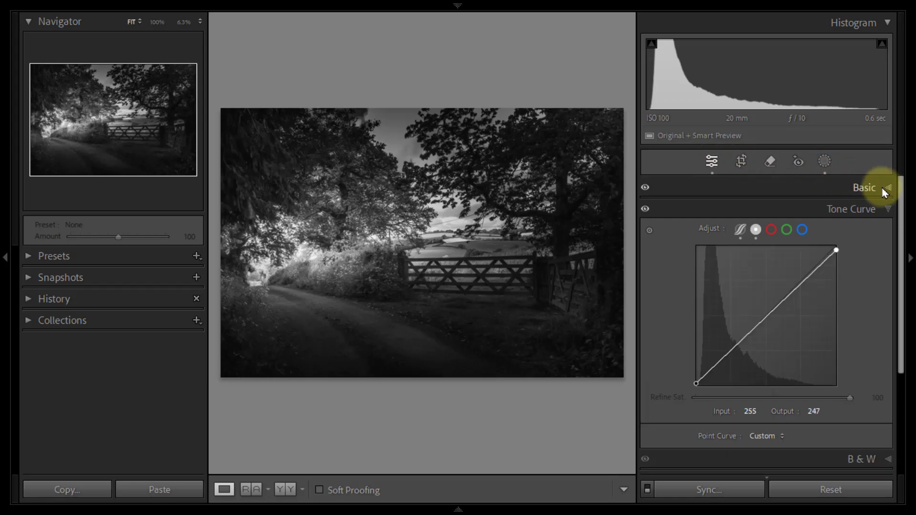
click(889, 188)
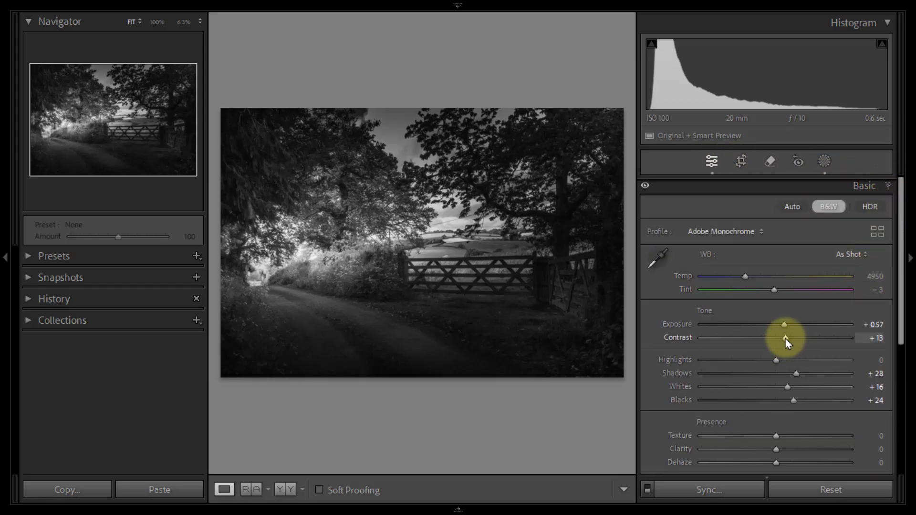
drag(787, 343, 789, 333)
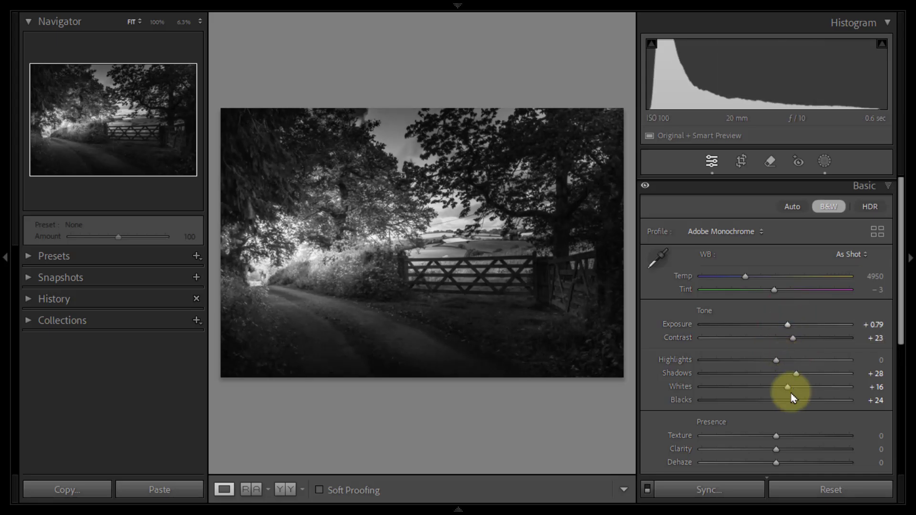
drag(788, 387, 740, 388)
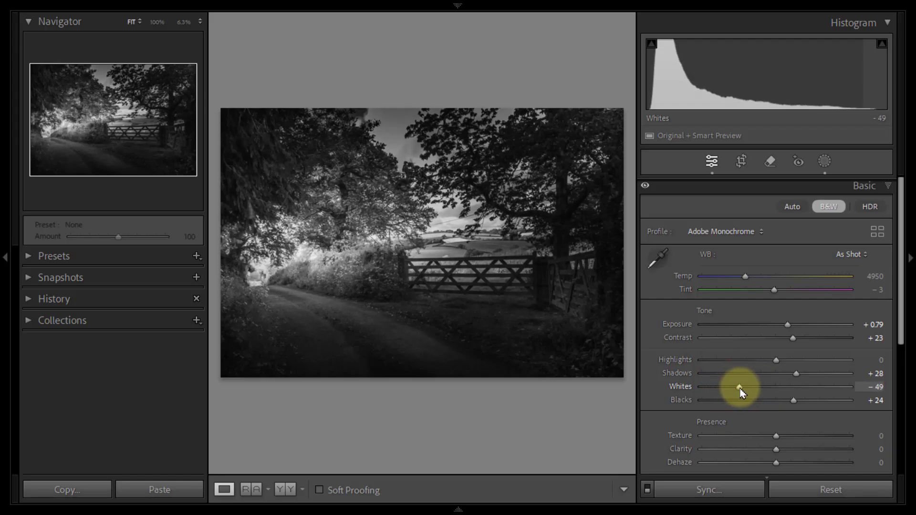
- Add a wide radial gradient mask over the ground in front of the gate, shift it right, and set its Exposure to 0.92
click(825, 162)
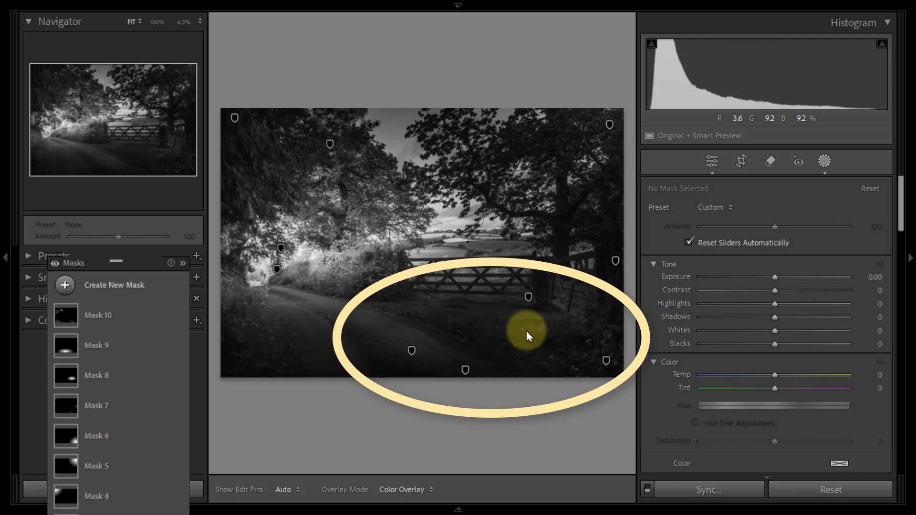
click(97, 289)
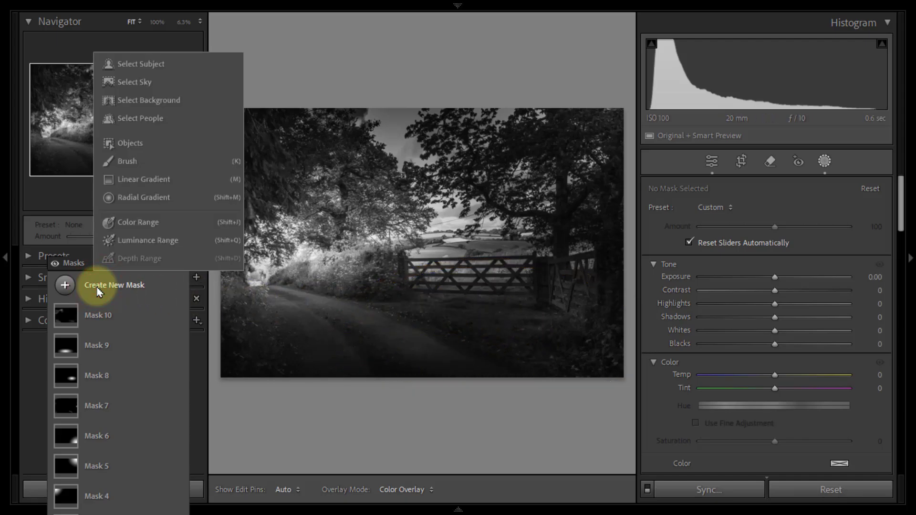
click(127, 198)
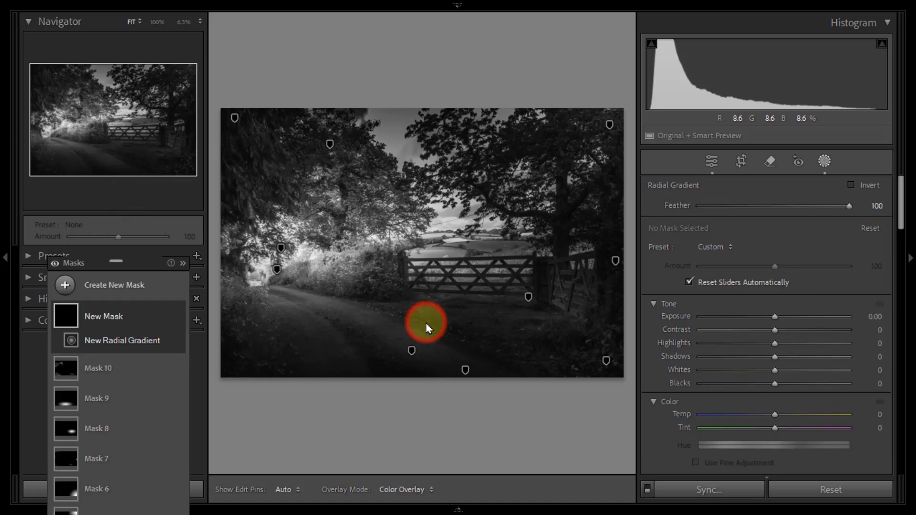
drag(426, 324, 550, 364)
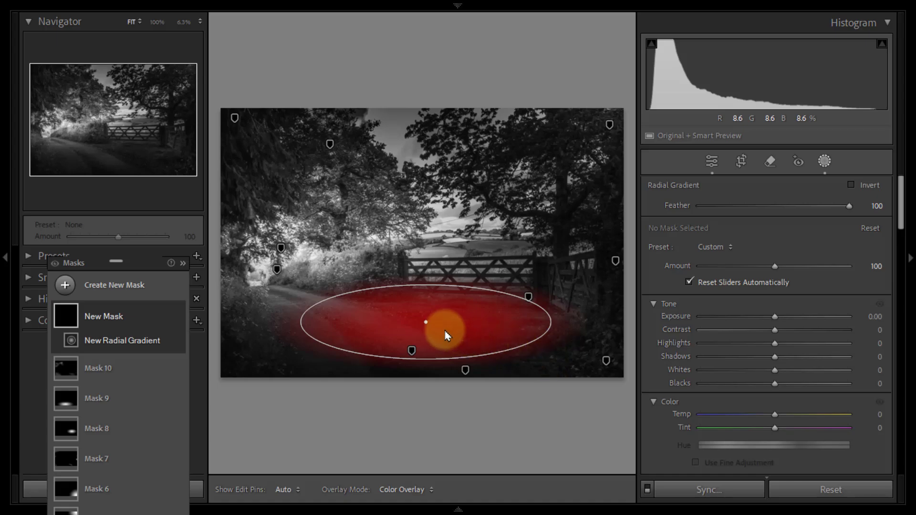
drag(431, 327, 459, 335)
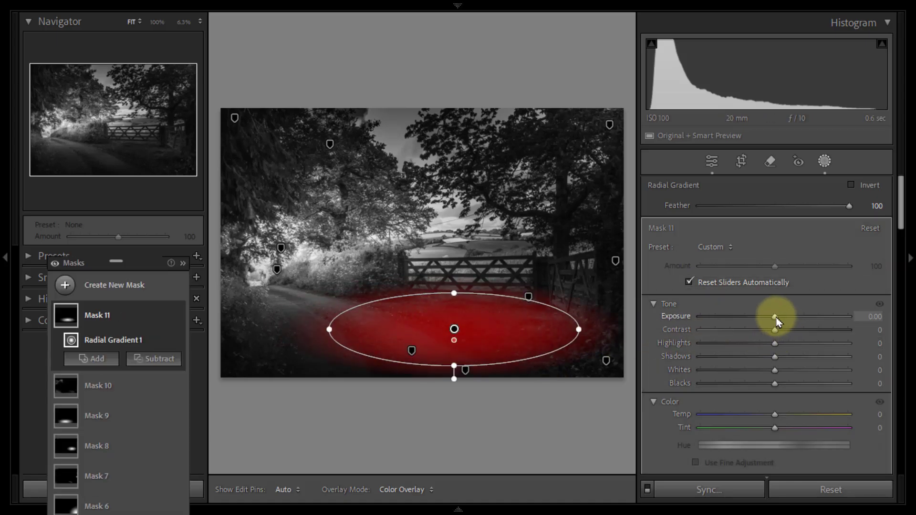
drag(776, 318, 794, 324)
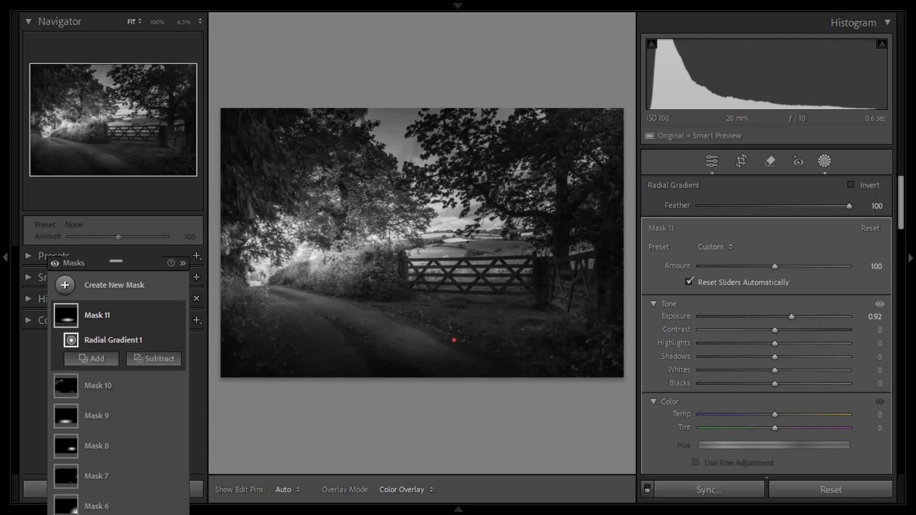
- Compare the edited black-and-white photo with its original version twice
key(backslash)
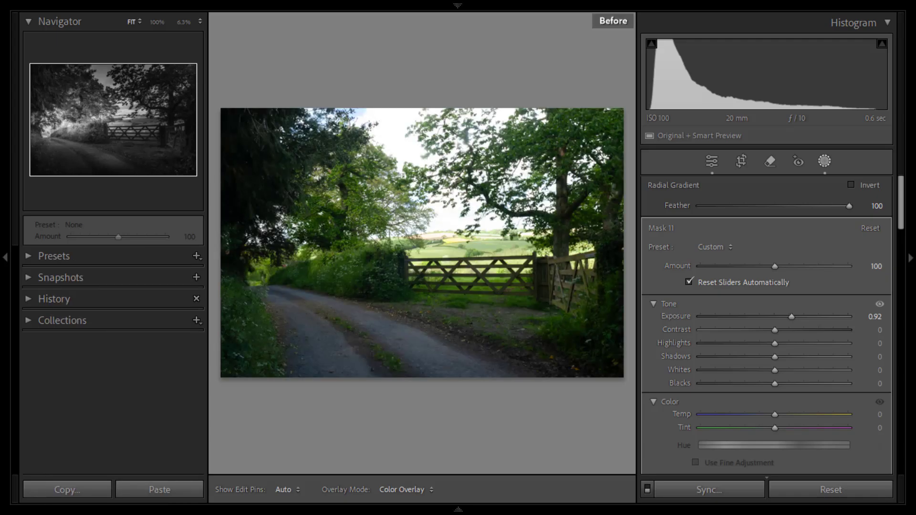
key(backslash)
key(backslash)
key(backslash)
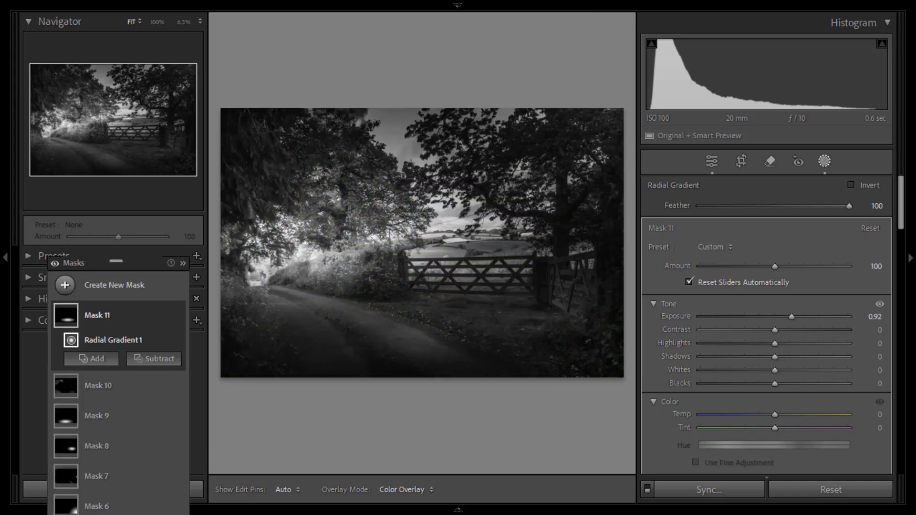